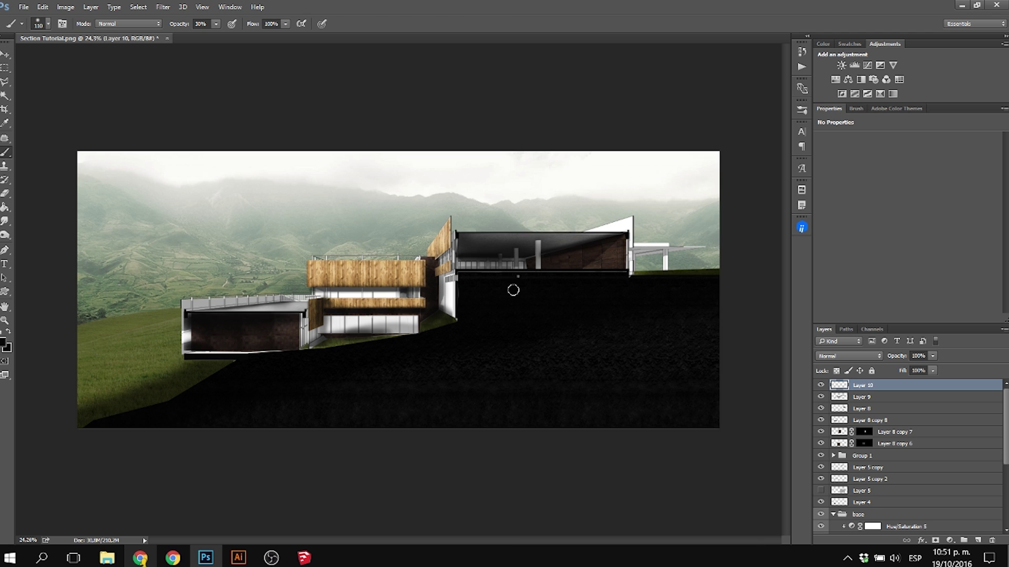
Choose a standing-person silhouette brush and reduce it to about 139 px to suit the lower roof terrace.
right_click(513, 290)
mouse_move(734, 380)
left_mouse_down()
mouse_move(736, 444)
mouse_move(738, 424)
left_mouse_up()
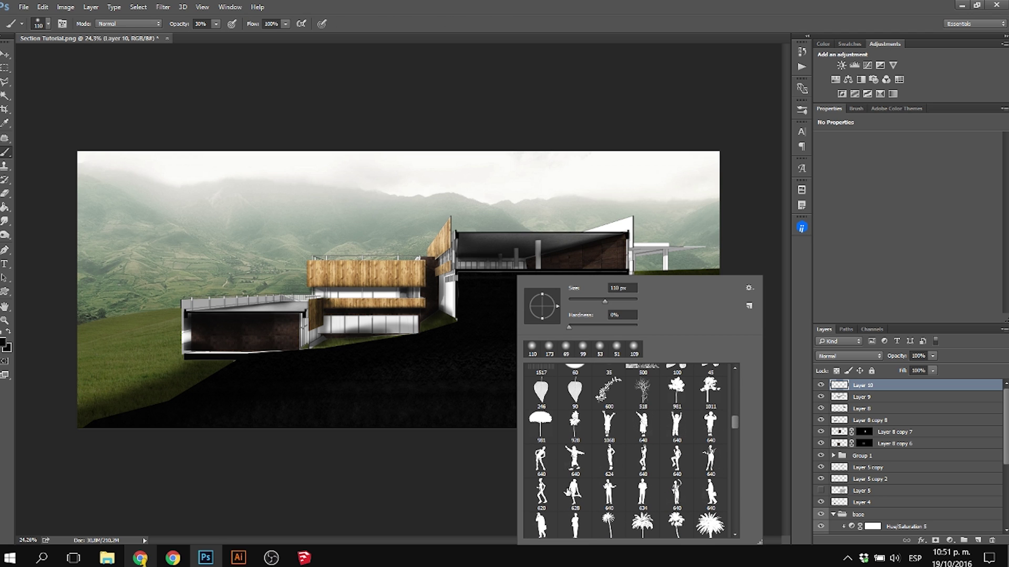
left_click(601, 497)
left_click_drag(397, 324, 377, 325, "alt")
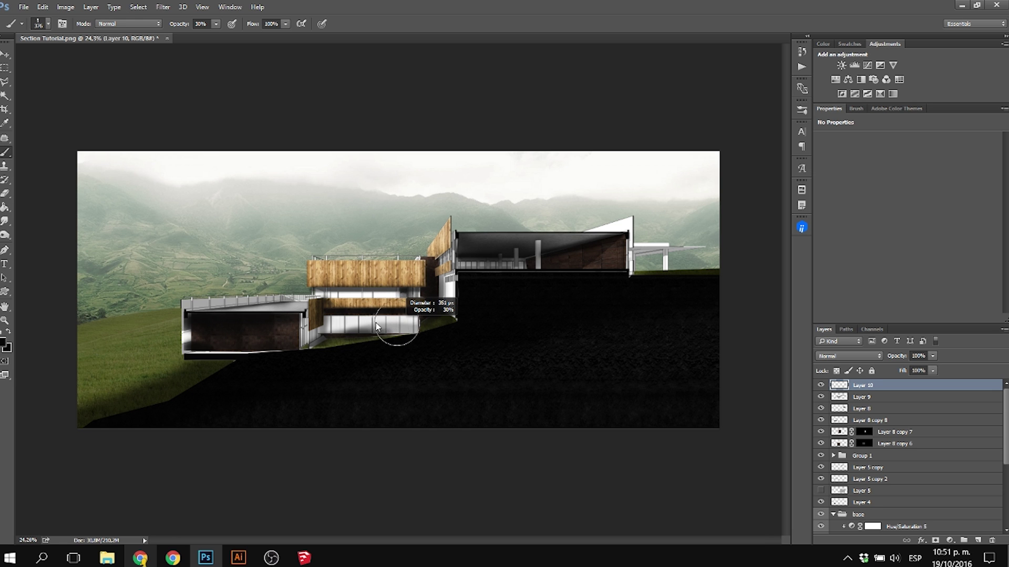
scroll(246, 304, "up", 4)
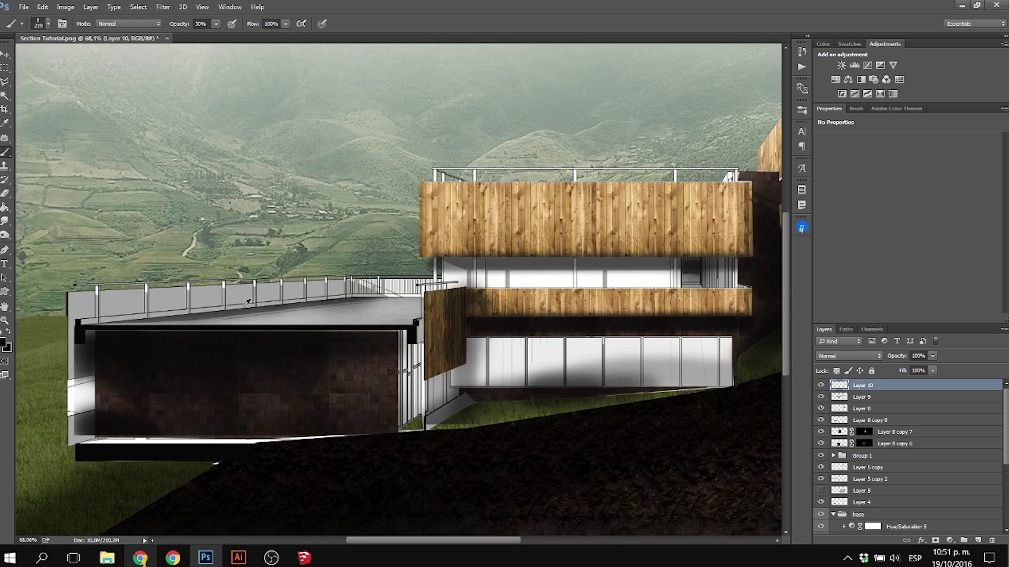
scroll(246, 304, "up", 1)
left_click_drag(245, 304, 280, 300)
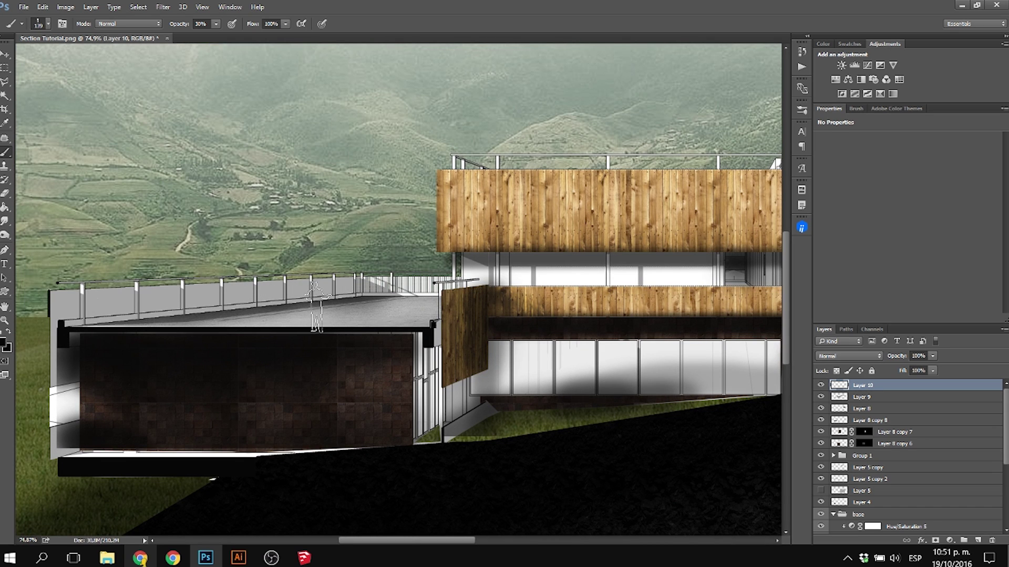
Set the standing-person brush to about 137 px and stamp it repeatedly on one spot of the lower roof terrace for a dark figure.
right_click(364, 311)
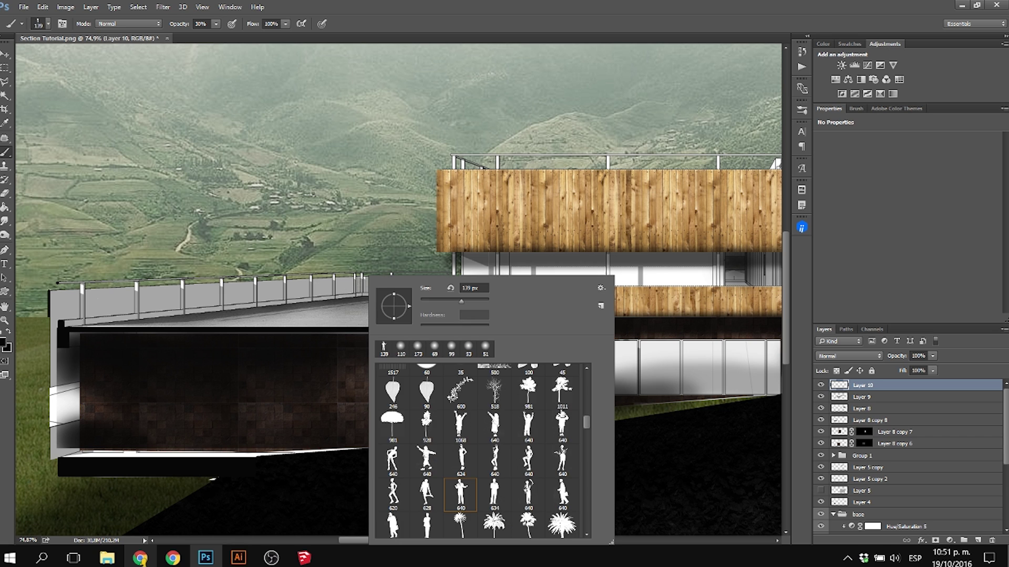
left_click(288, 348)
left_click_drag(301, 299, 298, 298, "alt")
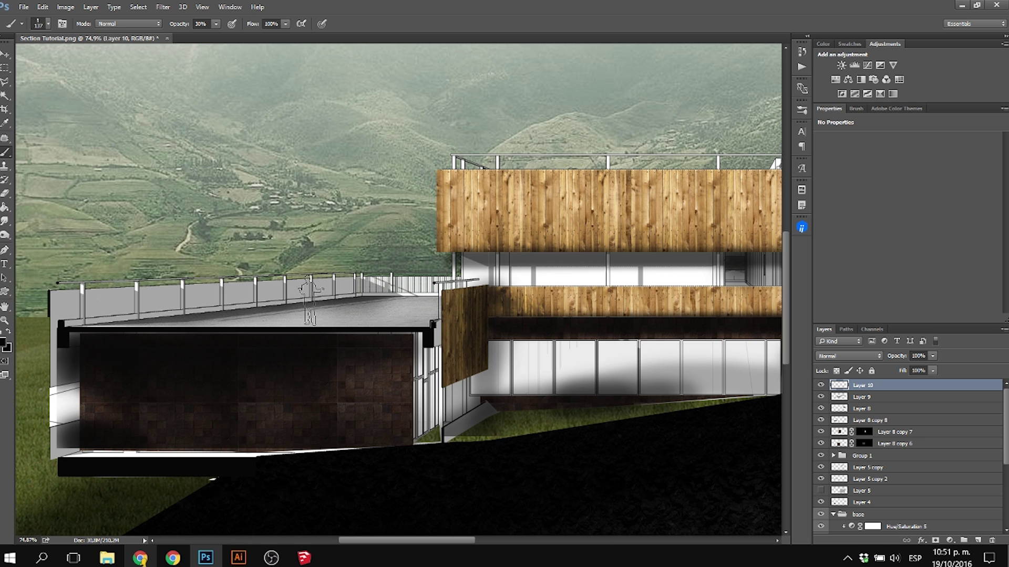
left_click(310, 300)
left_click(311, 300)
left_click(311, 301)
left_click(311, 300)
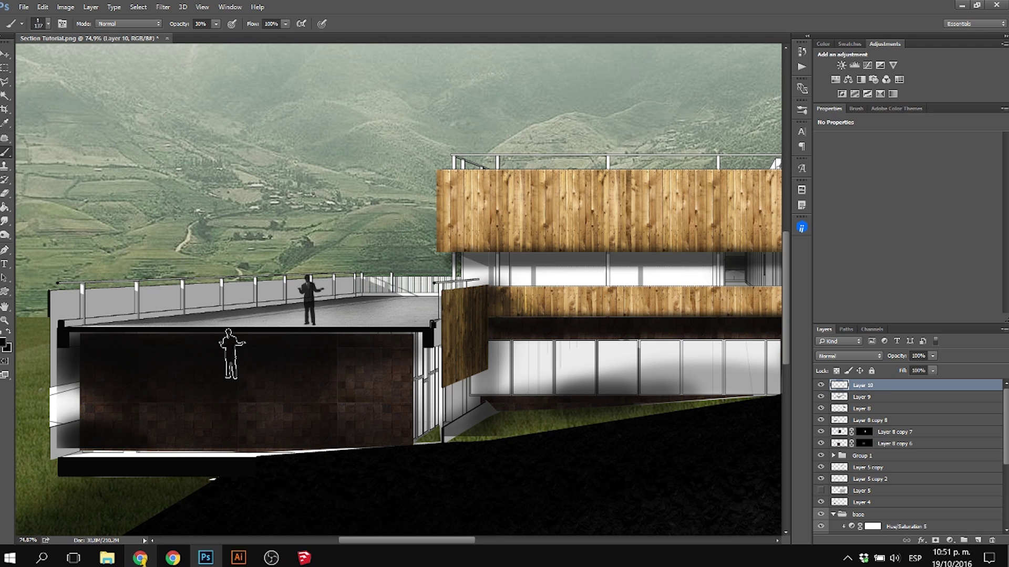
With a different person brush at about 140 px, stamp figures in the lower cut room and on the grass below the glazed facade.
right_click(184, 390)
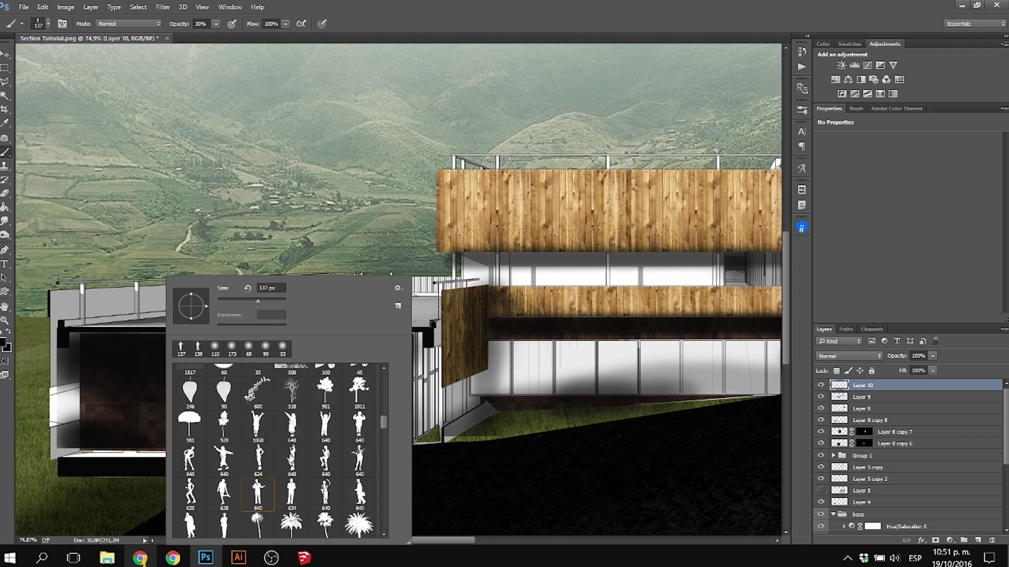
left_click(286, 455)
left_click_drag(138, 407, 57, 399)
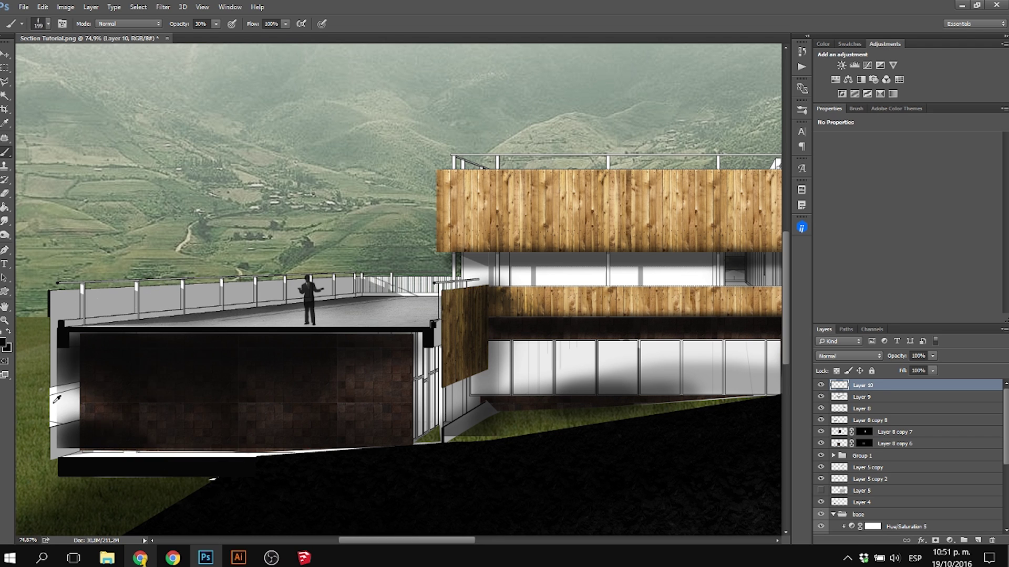
left_click_drag(148, 412, 135, 411)
scroll(367, 400, "right", 6)
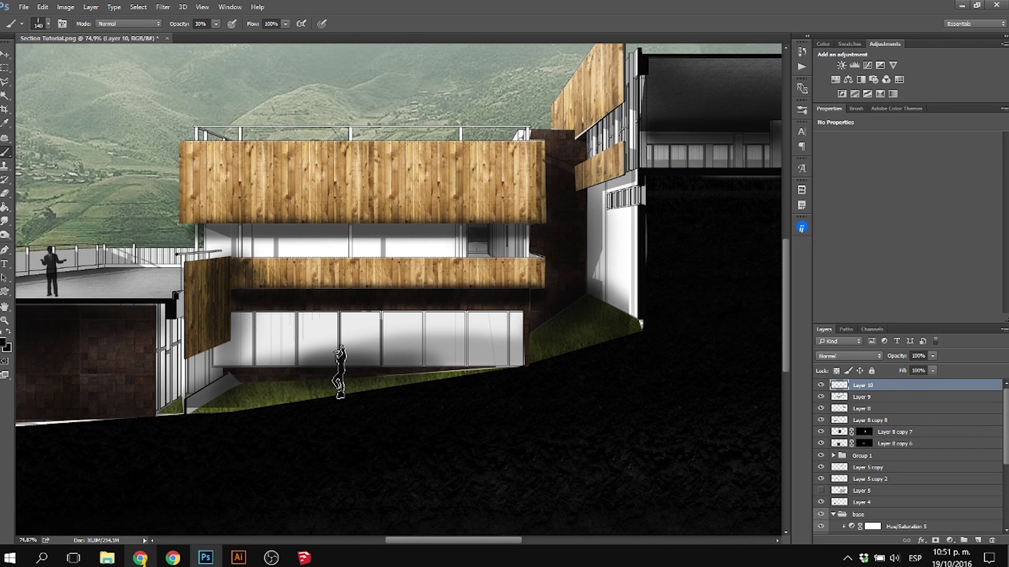
Choose the 632 px silhouette carrying a bag, reduce it to about 136 px and stamp it on the upper building's roof.
scroll(347, 363, "right", 10)
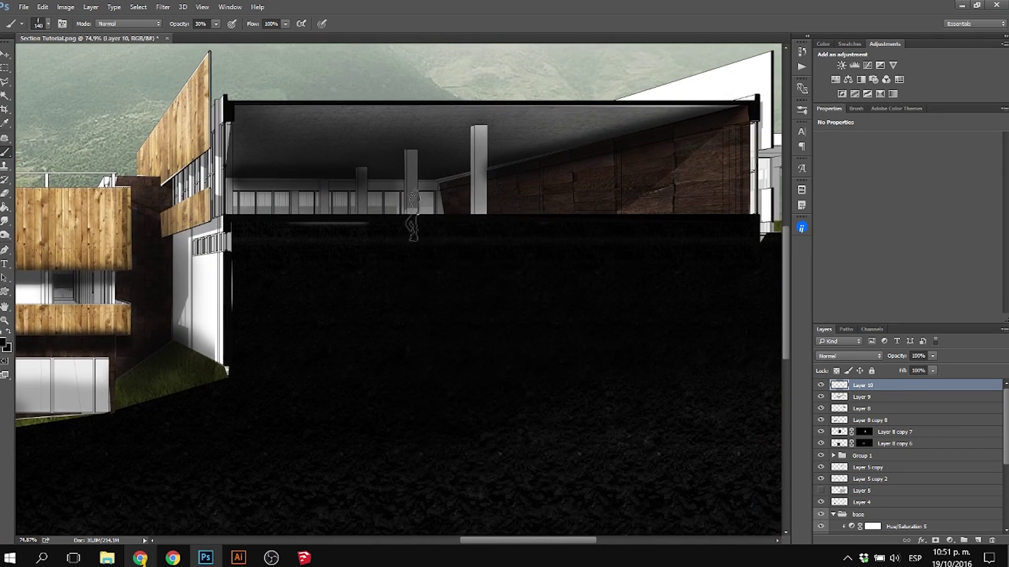
right_click(417, 216)
left_click(435, 455)
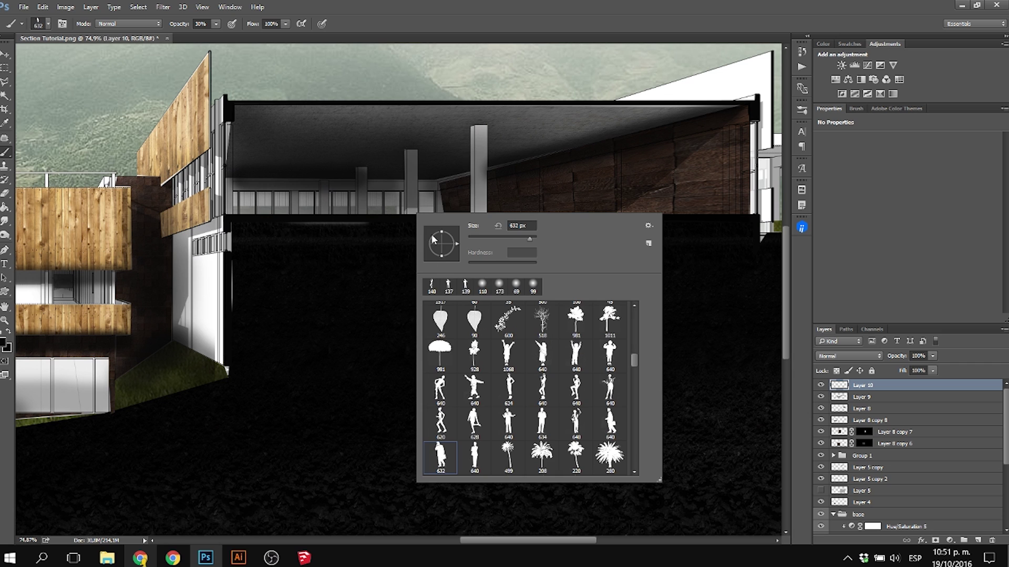
mouse_move(395, 96)
left_mouse_down()
mouse_move(253, 90)
mouse_move(281, 95)
left_mouse_up()
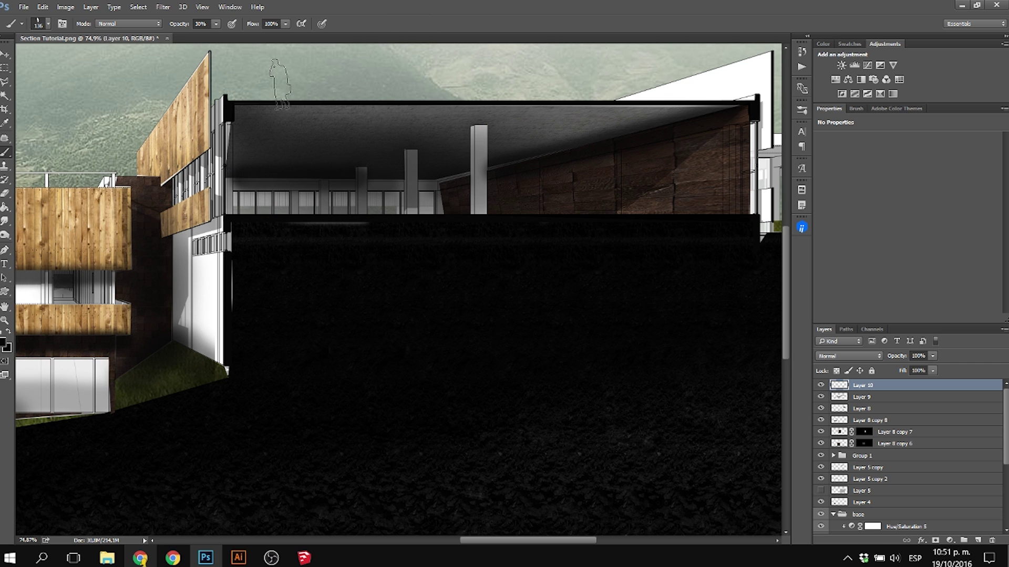
left_click(278, 77)
left_click(278, 77)
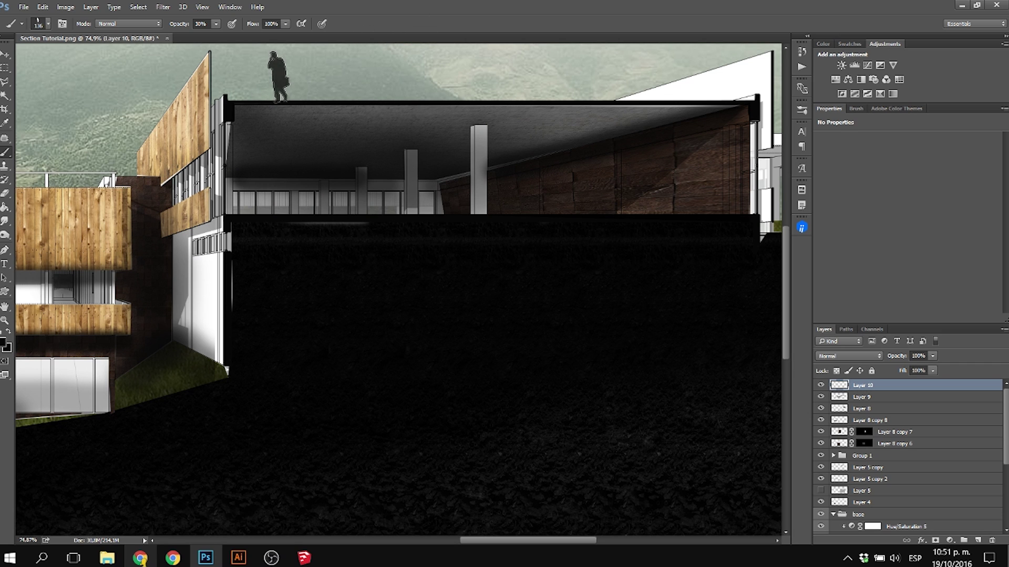
left_click(278, 77)
Choose the walking-person brush, reduce it to about 108 px and build up a dark figure on the grass beneath the rear canopy.
left_click_drag(442, 153, 207, 218)
right_click(492, 241)
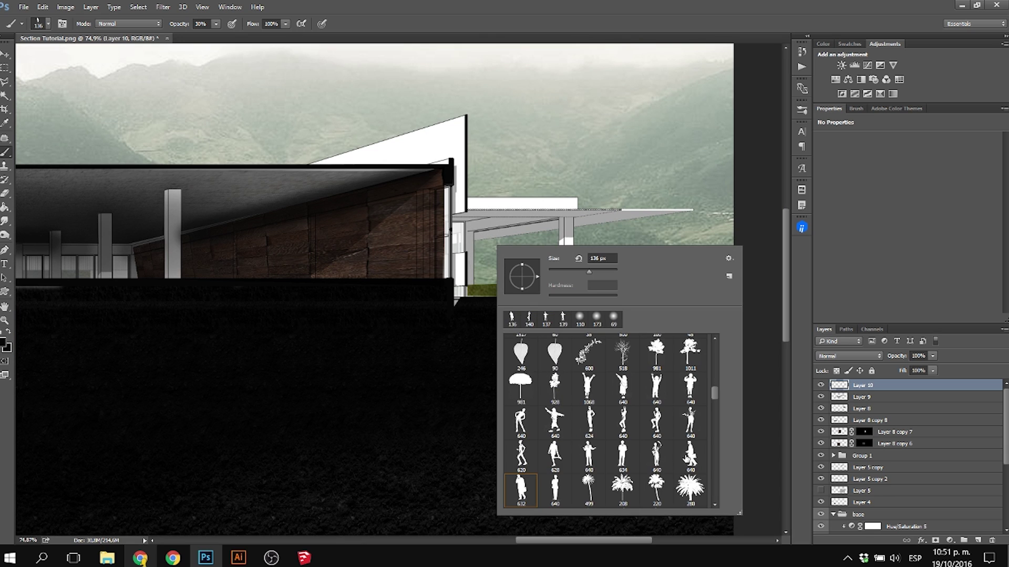
left_click(690, 456)
left_click_drag(460, 253, 373, 247)
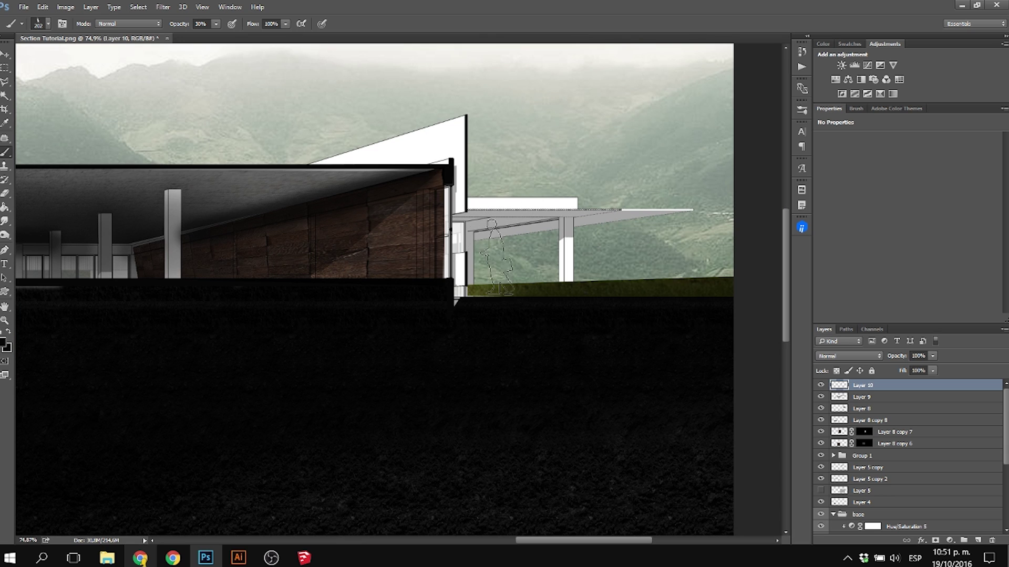
right_click(496, 258, "alt")
left_click(505, 267)
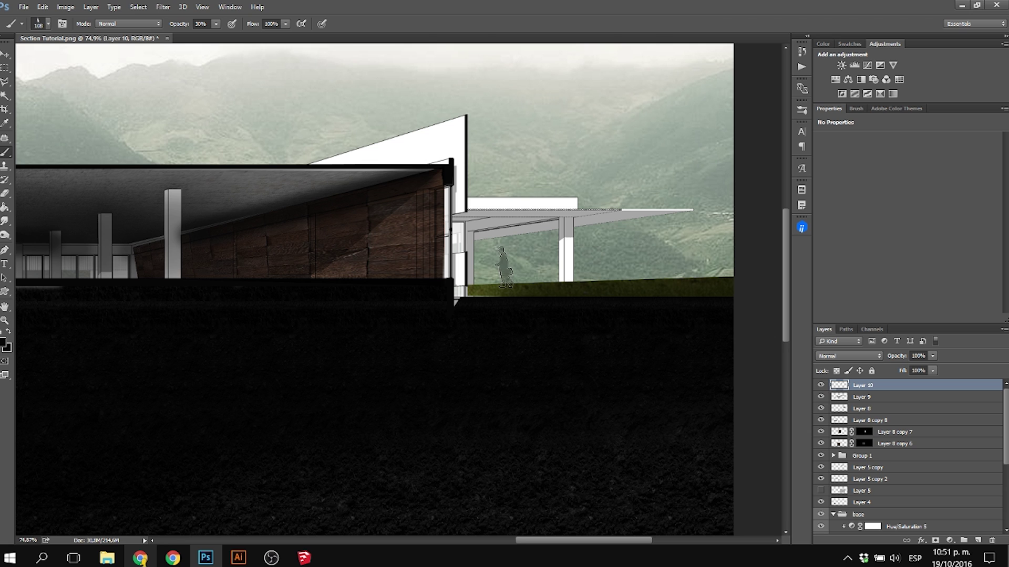
left_click(505, 267)
left_click(504, 267)
left_click(505, 267)
left_click(505, 267)
Choose a 640 px raised-arms person brush, scale it down and raise the brush opacity to 100%.
left_click_drag(300, 241, 454, 261)
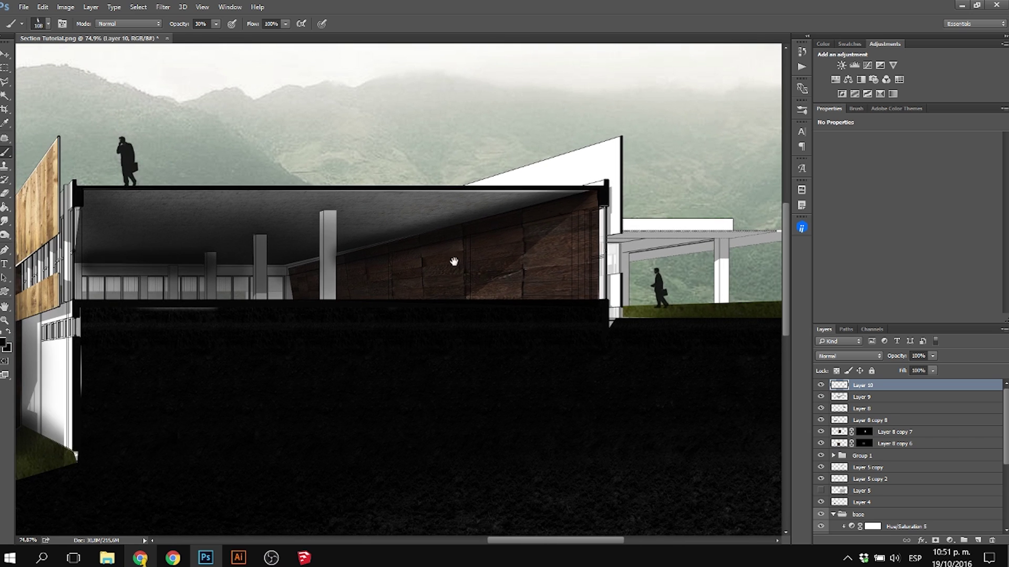
right_click(457, 252)
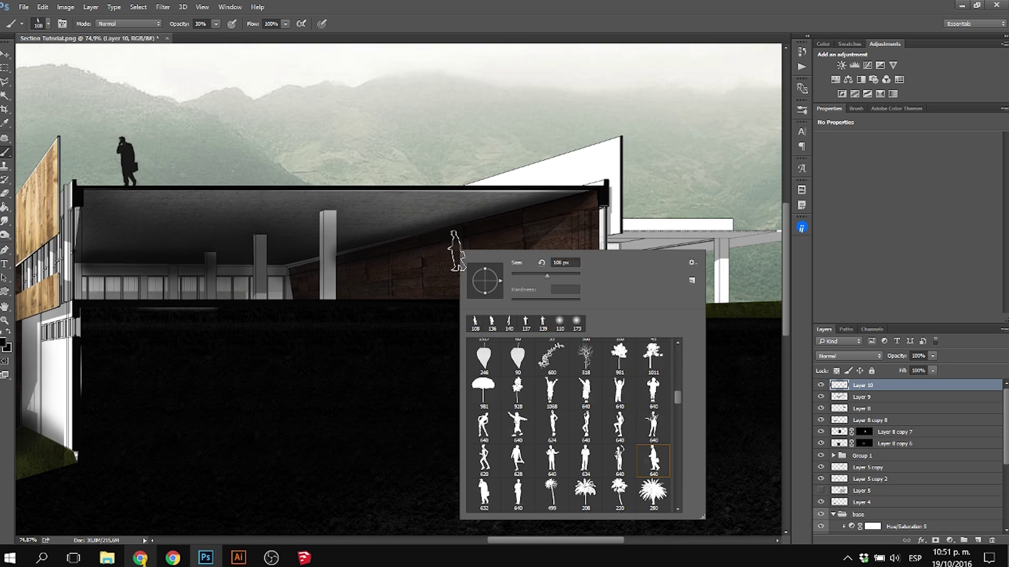
left_click(619, 389)
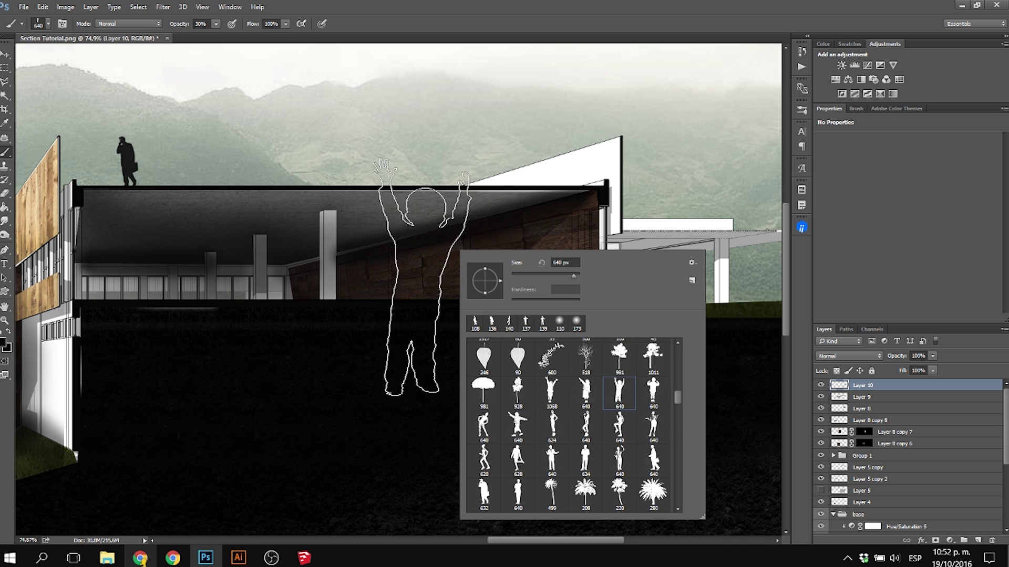
right_click(418, 279, "alt")
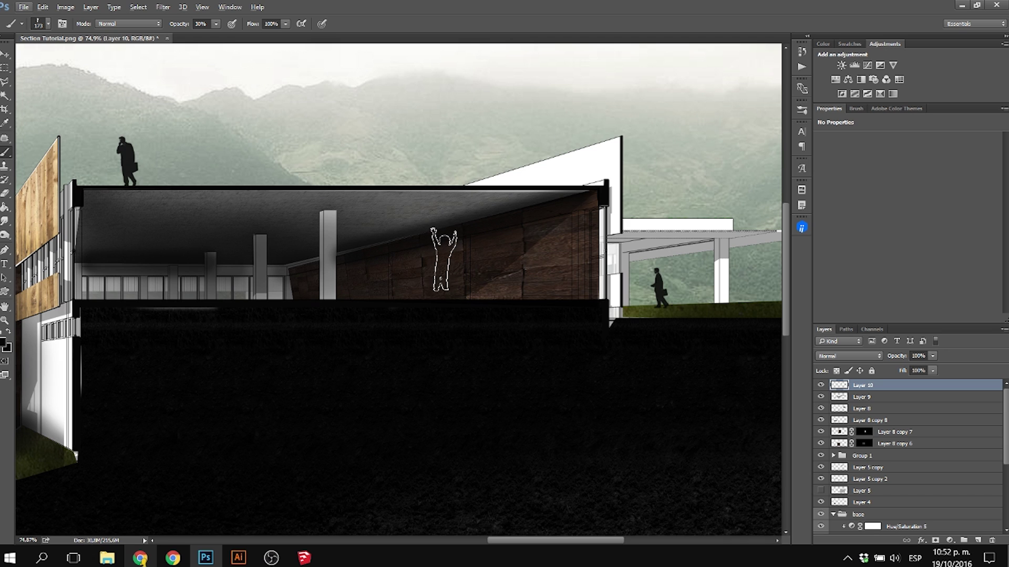
mouse_move(435, 273)
left_mouse_down()
mouse_move(411, 272)
mouse_move(669, 267)
mouse_move(430, 245)
mouse_move(625, 253)
mouse_move(440, 261)
left_mouse_up()
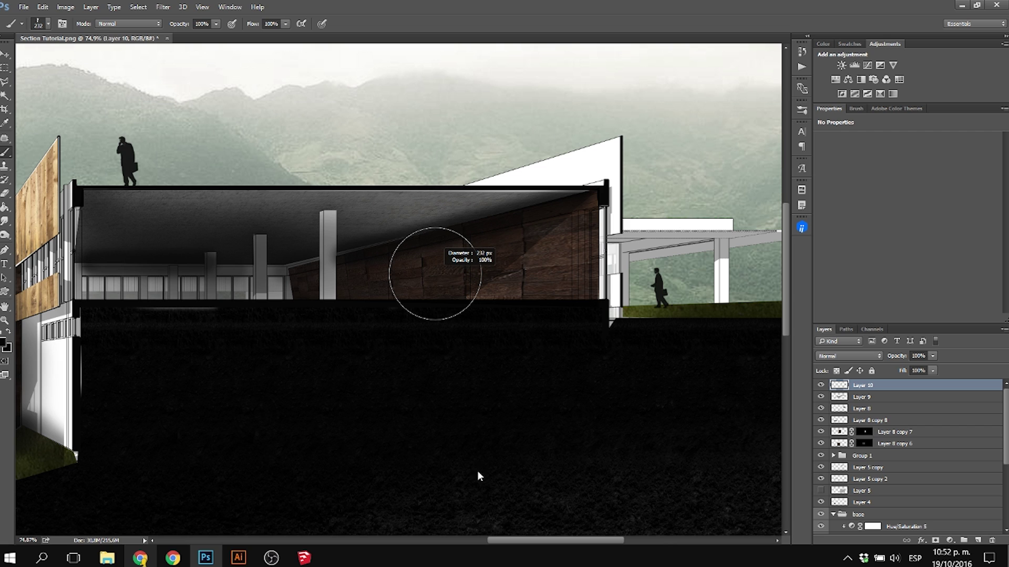
left_click_drag(453, 181, 447, 236)
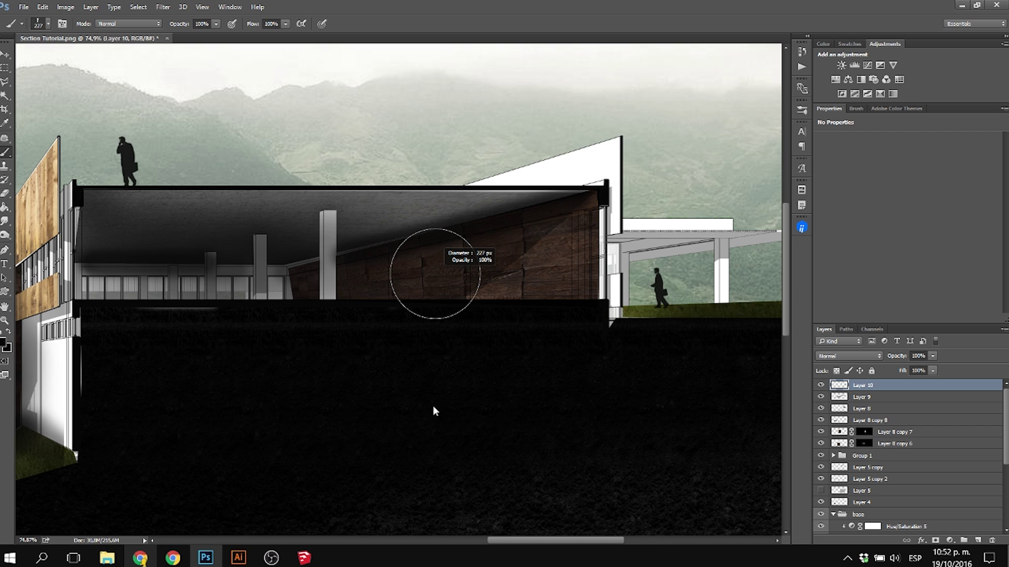
left_click_drag(454, 167, 435, 287)
left_click_drag(439, 380, 452, 255)
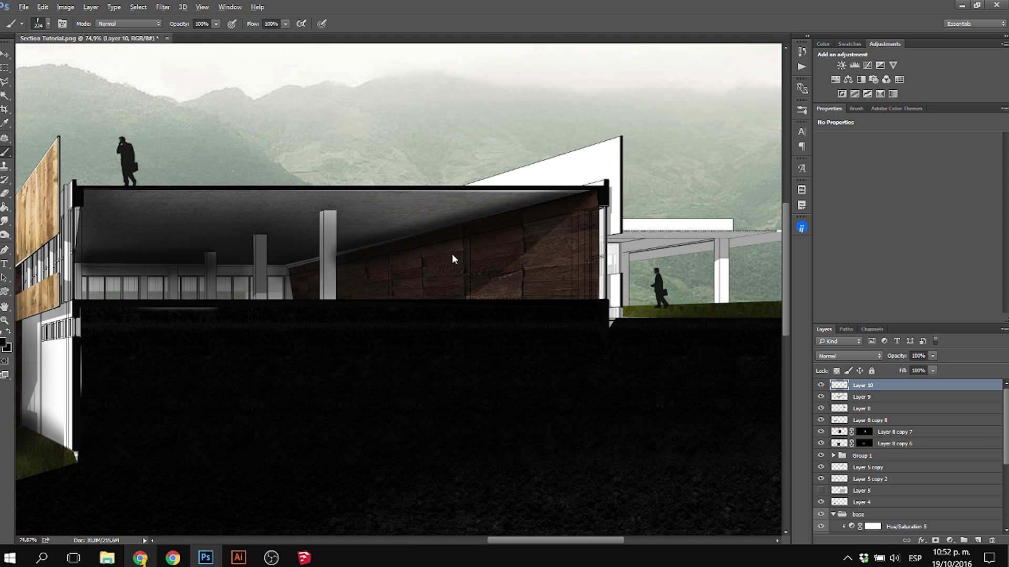
Reduce the raised-arms brush to about 110 px and stamp it before the dark wood wall in the upper hall.
key("bracketleft")
key("bracketleft")
key("bracketleft")
key("bracketleft")
key("bracketleft")
left_click(451, 278)
With the 1068 px raised-arms brush reduced to about 99 px, stamp figures on the grass slope and beside the person below the glazed facade.
scroll(473, 325, "down", 1)
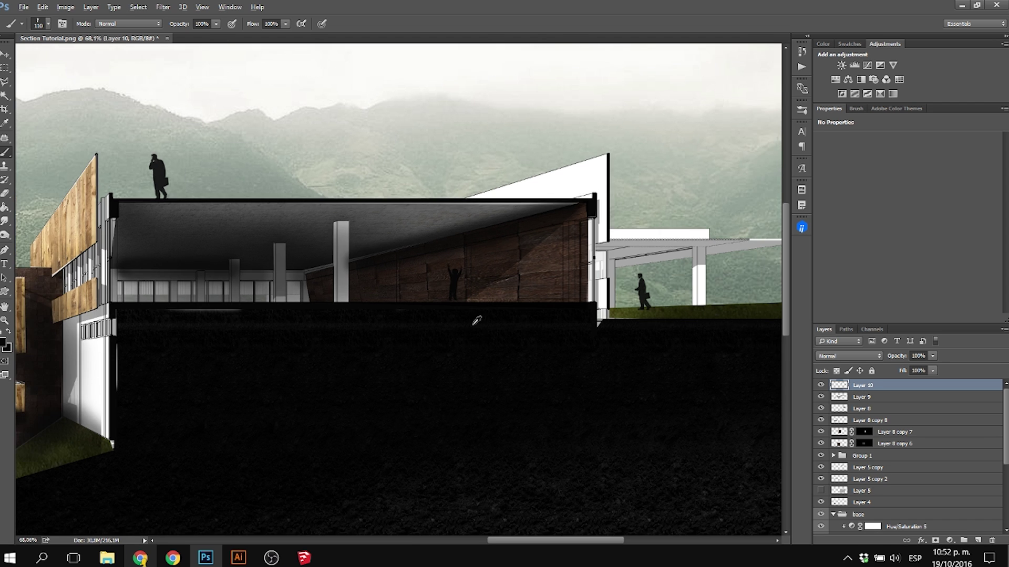
scroll(476, 321, "down", 4)
scroll(490, 294, "up", 3)
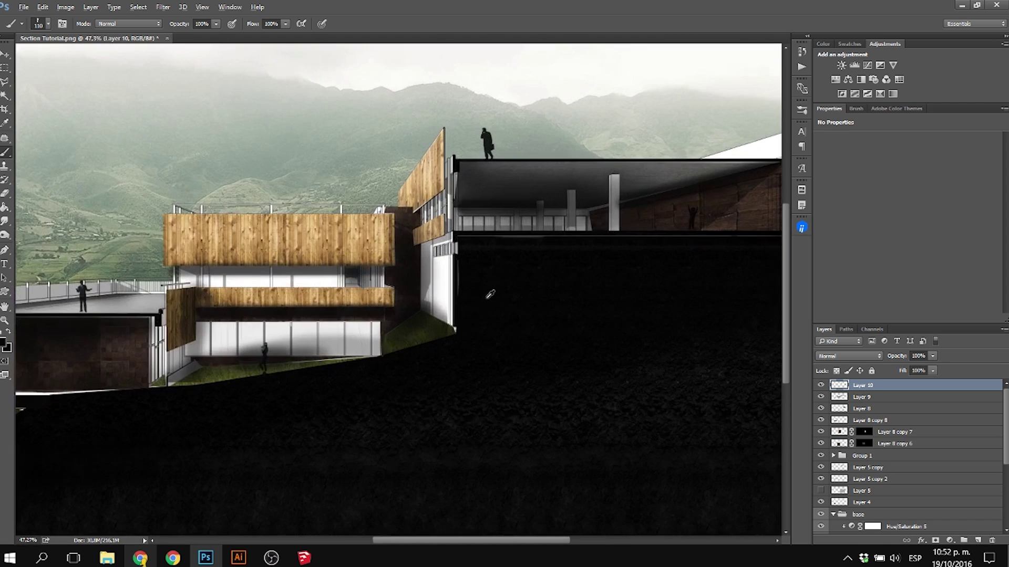
right_click(519, 216)
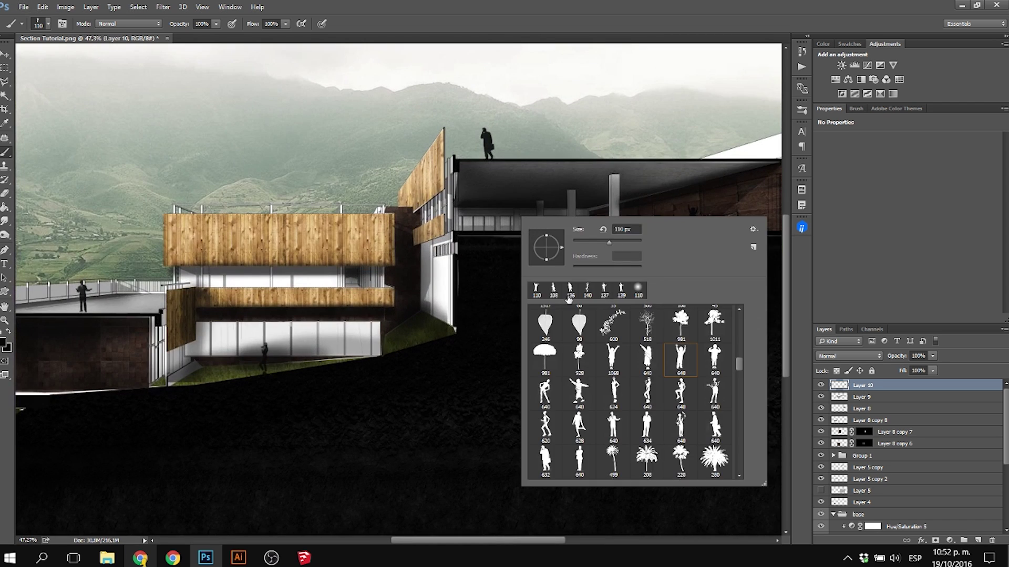
left_click(611, 366)
left_click_drag(489, 234, 394, 236)
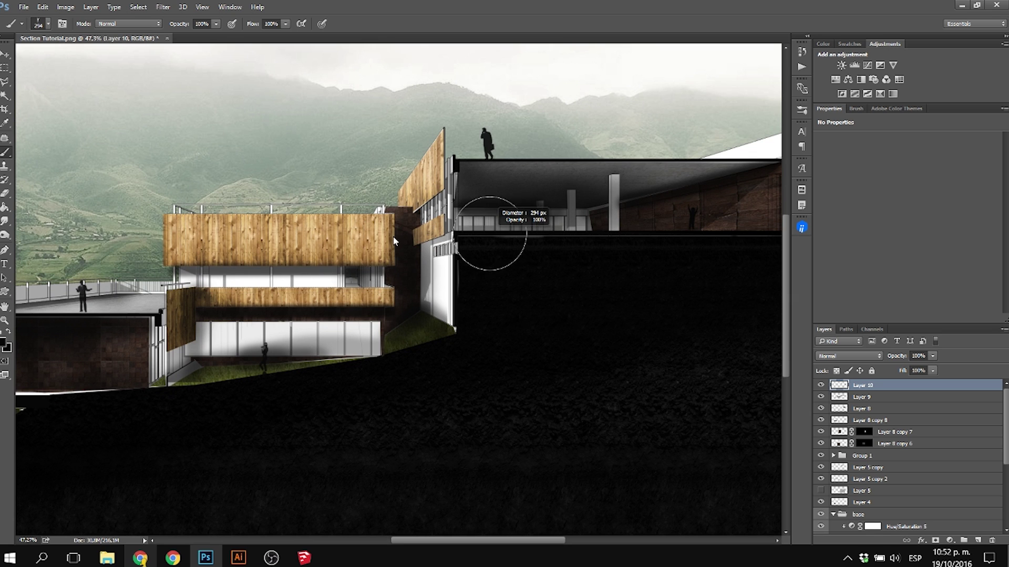
left_click_drag(429, 331, 406, 328)
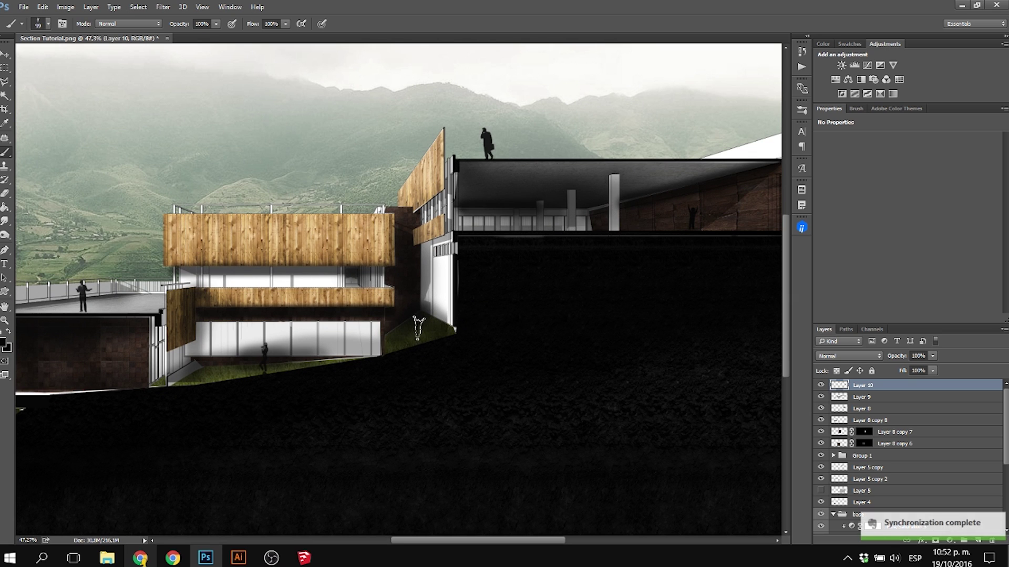
left_click(417, 329)
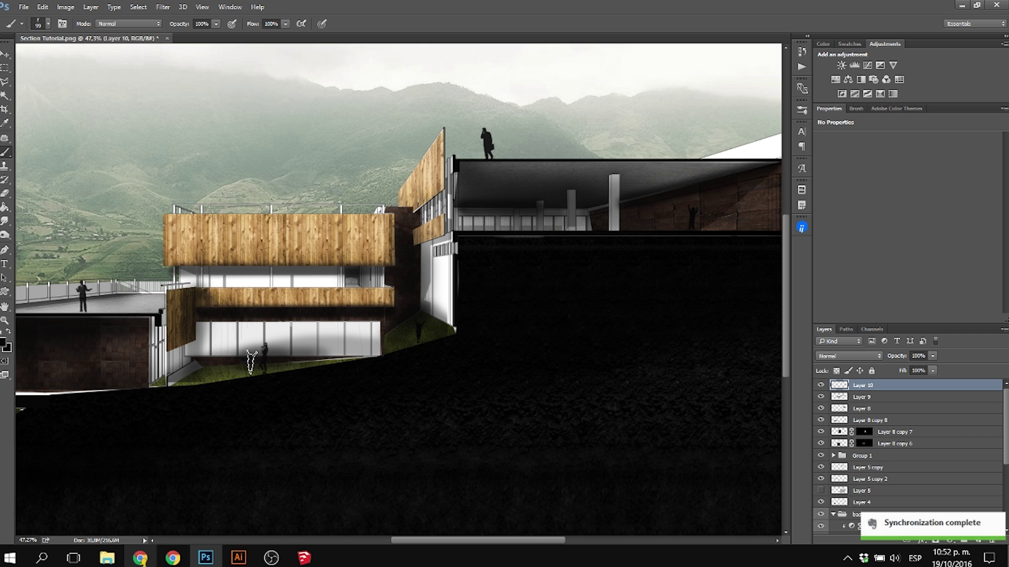
With another person brush at about 81 px, stamp figures at the terrace's far end, in the lower room and on the outer grass slope.
scroll(221, 373, "left", 4)
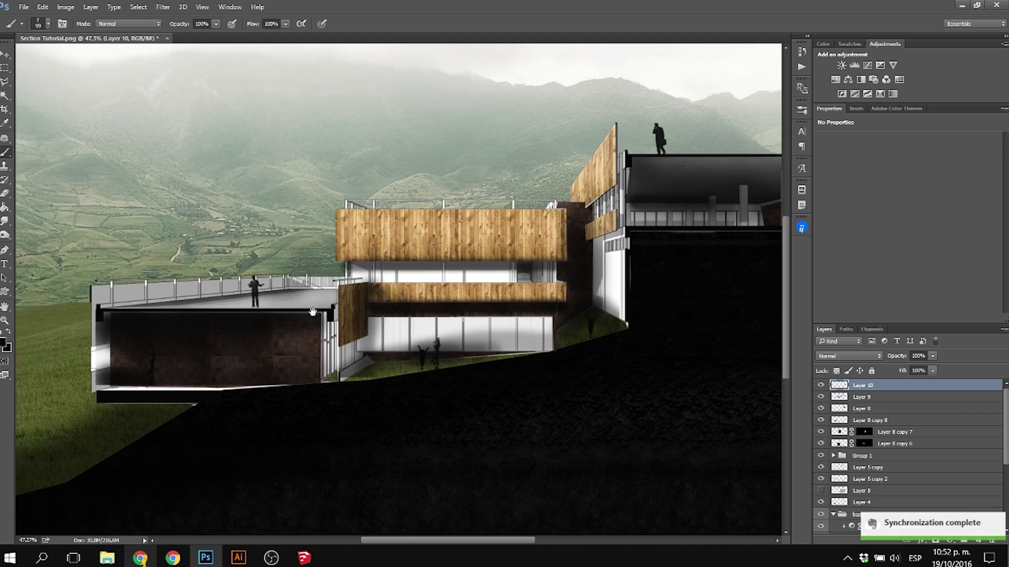
right_click(321, 286)
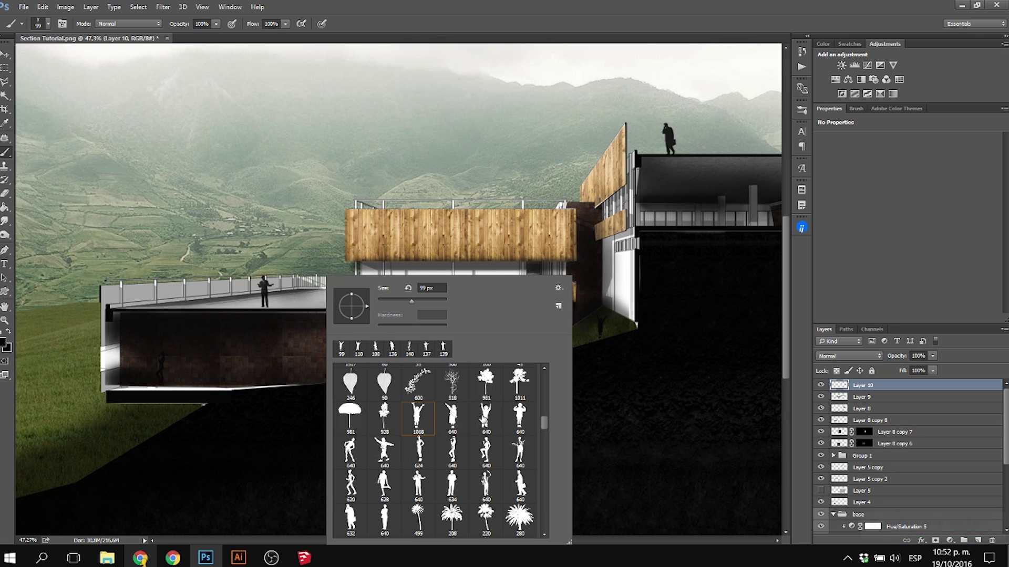
left_click(519, 418)
left_click_drag(294, 291, 222, 291)
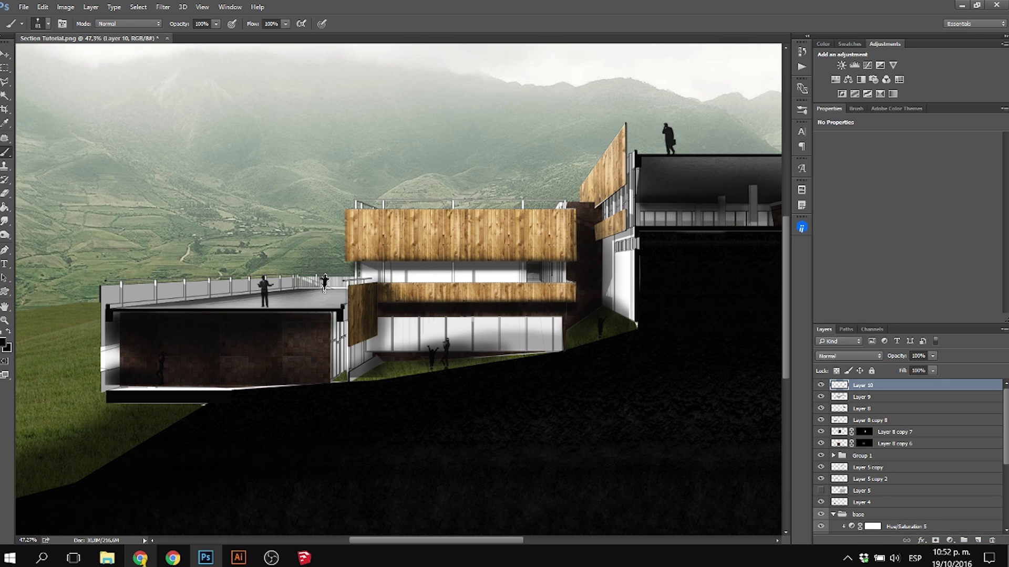
left_click(208, 377)
left_click(53, 397)
Choose the 632 px standing-person brush, reduce it to about 78 px and stamp figures across the outer grass slope.
scroll(237, 318, "down", 3)
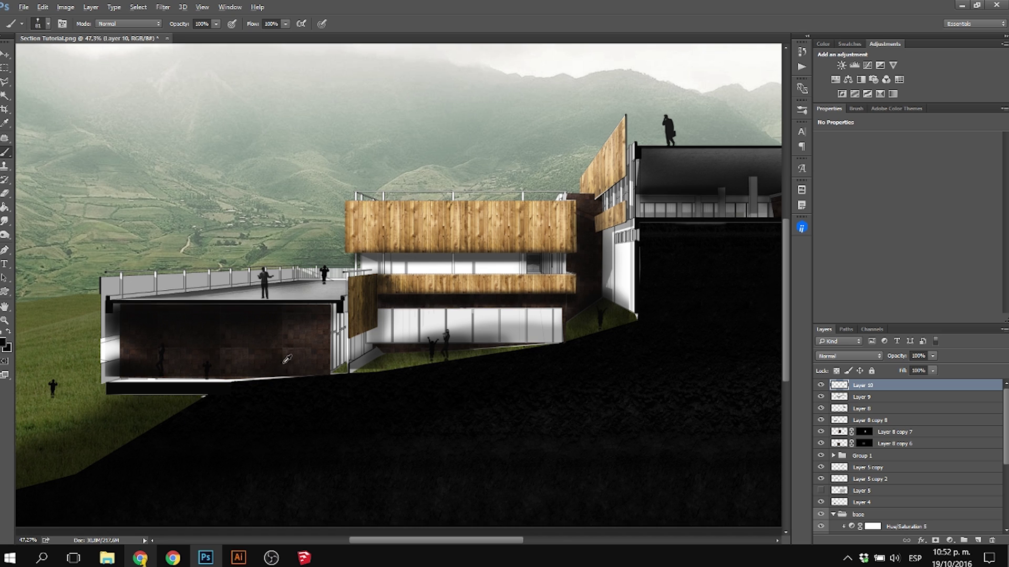
scroll(295, 342, "down", 1)
right_click(514, 347)
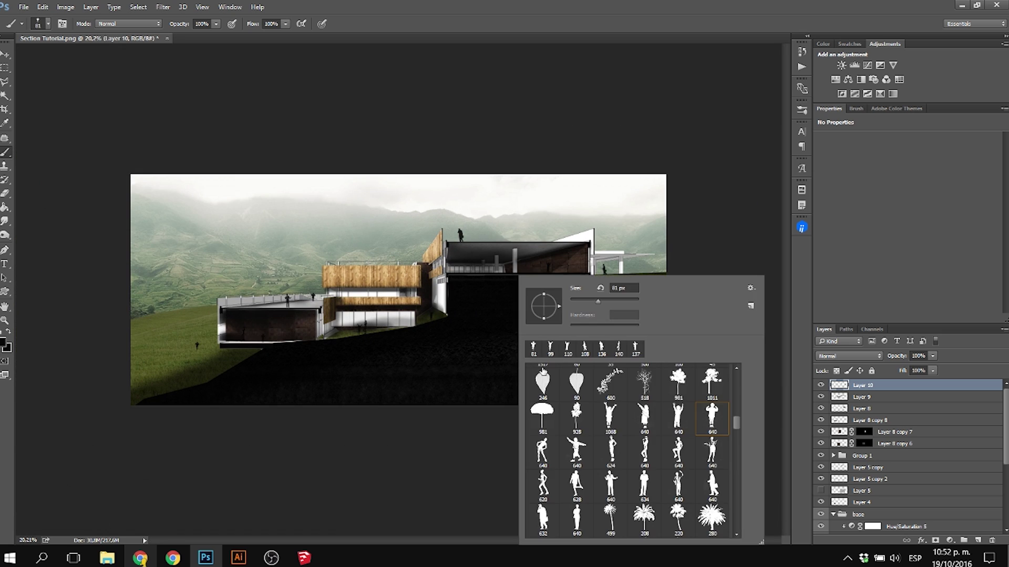
left_click(542, 520)
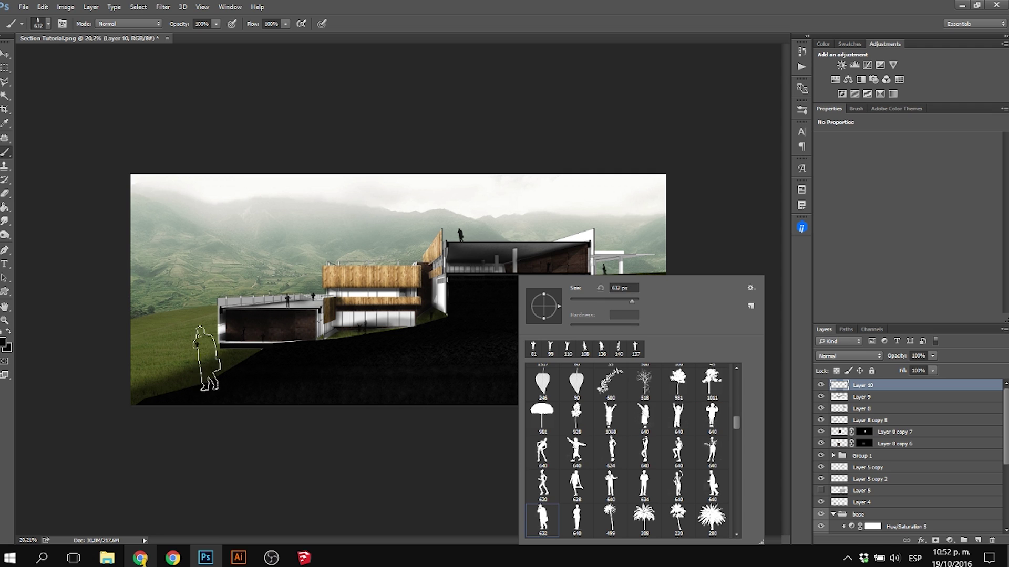
mouse_move(203, 349)
left_mouse_down()
mouse_move(157, 348)
mouse_move(161, 339)
left_mouse_up()
key("ctrl+z")
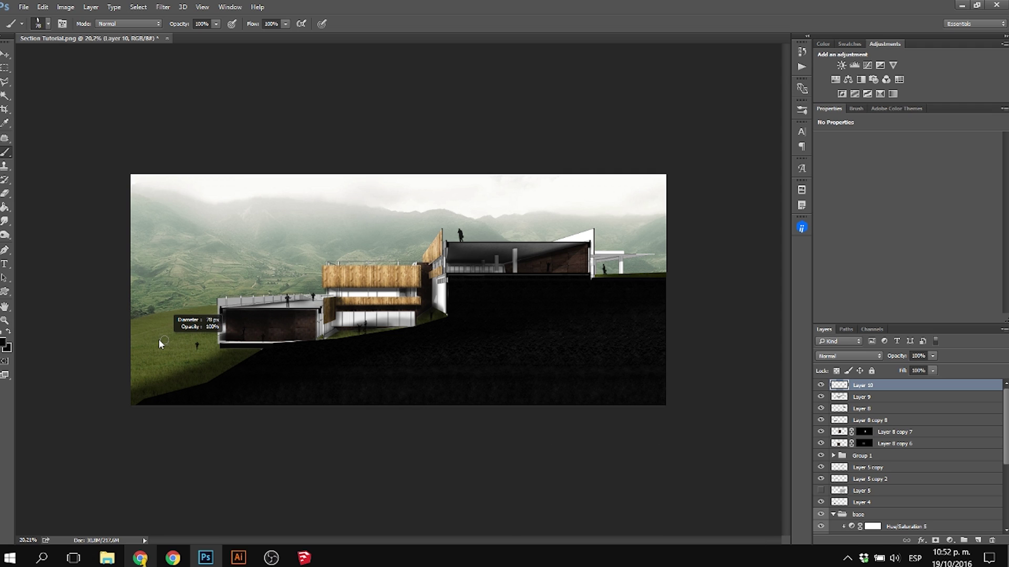
left_click(159, 338)
left_click(179, 342)
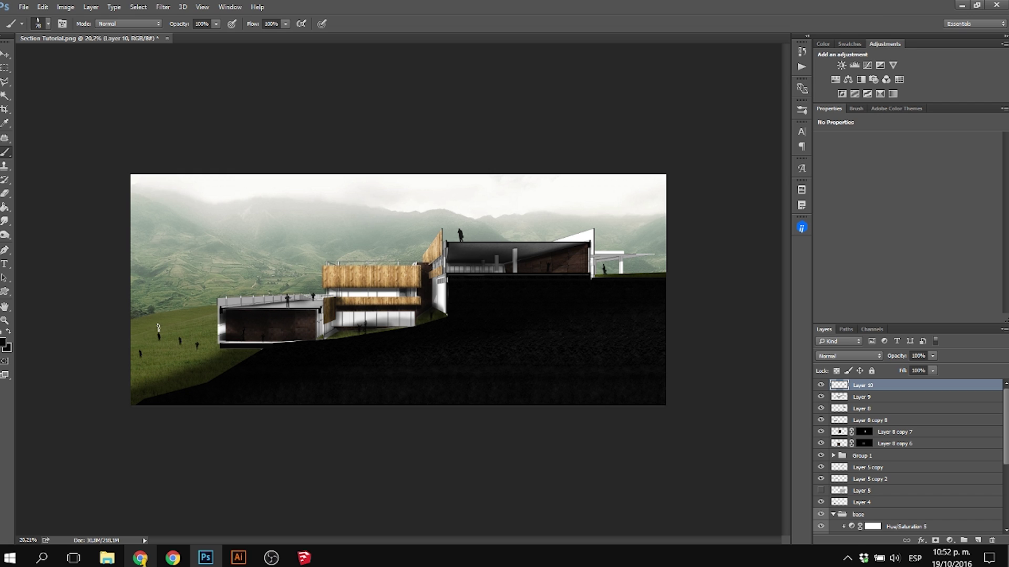
Stamp more figures in the upper hall, before the glazed facade and on the grass beyond the upper building.
scroll(275, 342, "down", 4)
scroll(341, 323, "up", 3)
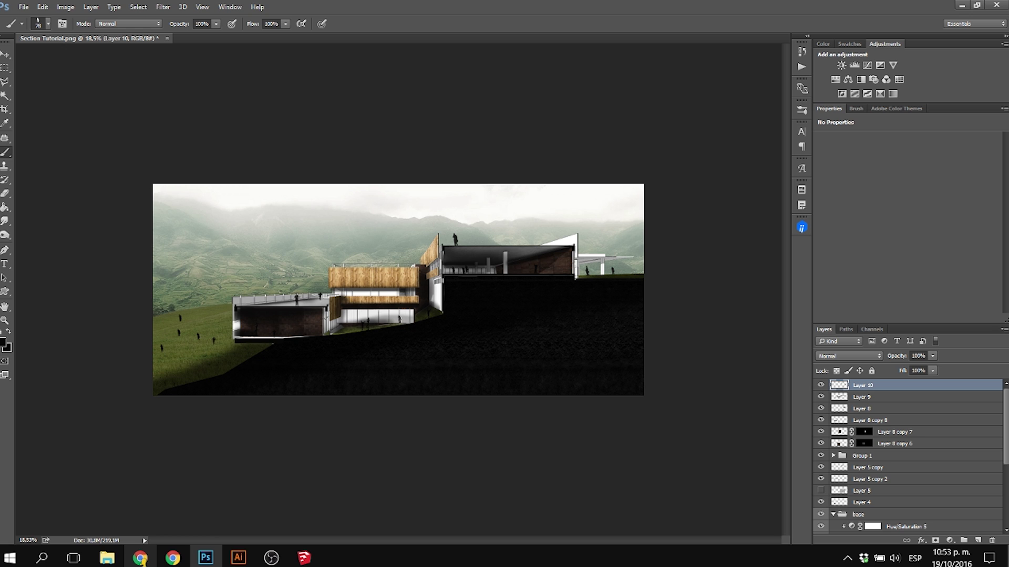
scroll(366, 308, "down", 3)
scroll(351, 300, "up", 4)
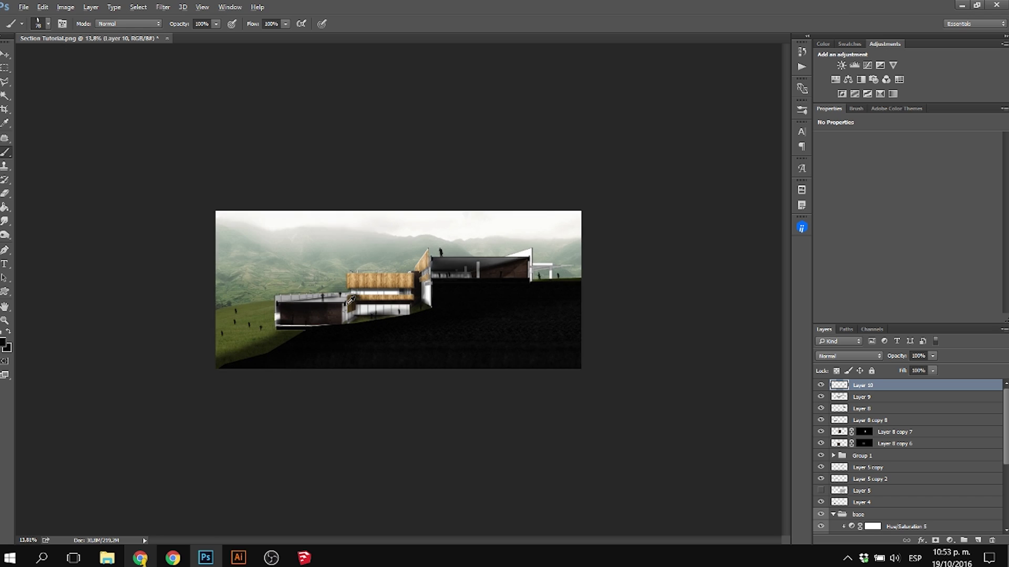
key("alt")
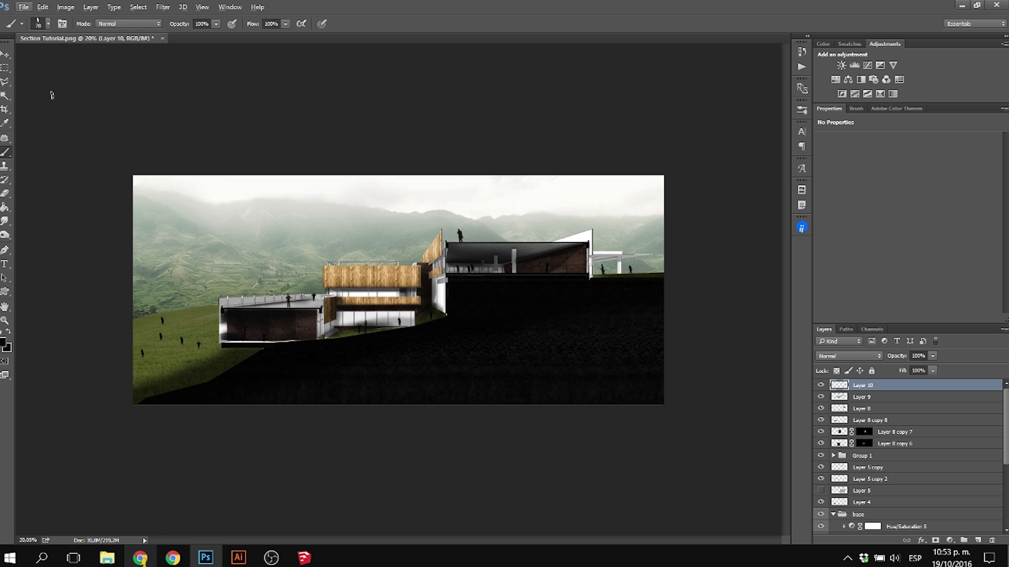
key("v")
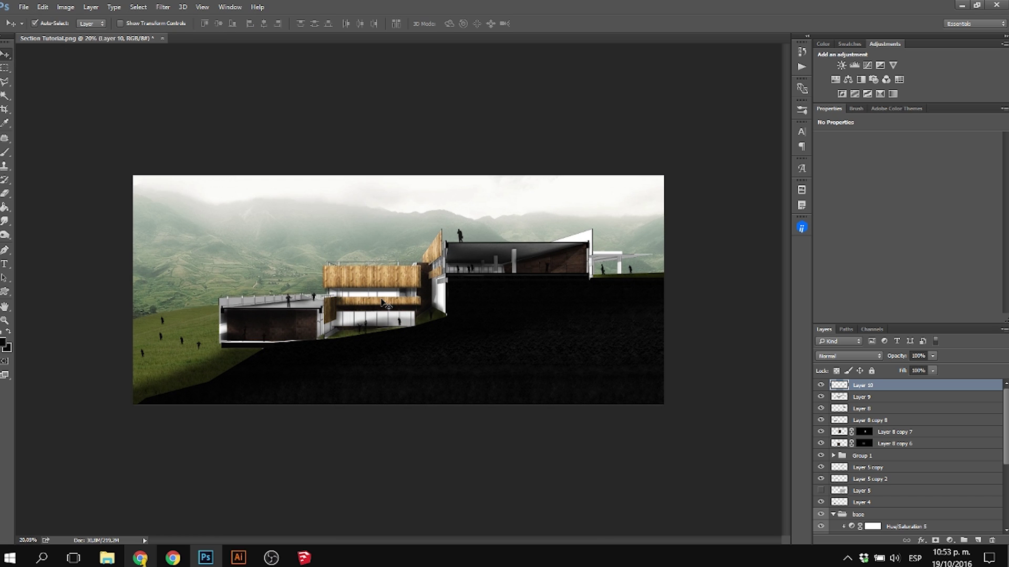
Switch to Chrome and replace the image search with "tree png".
key("alt+Tab")
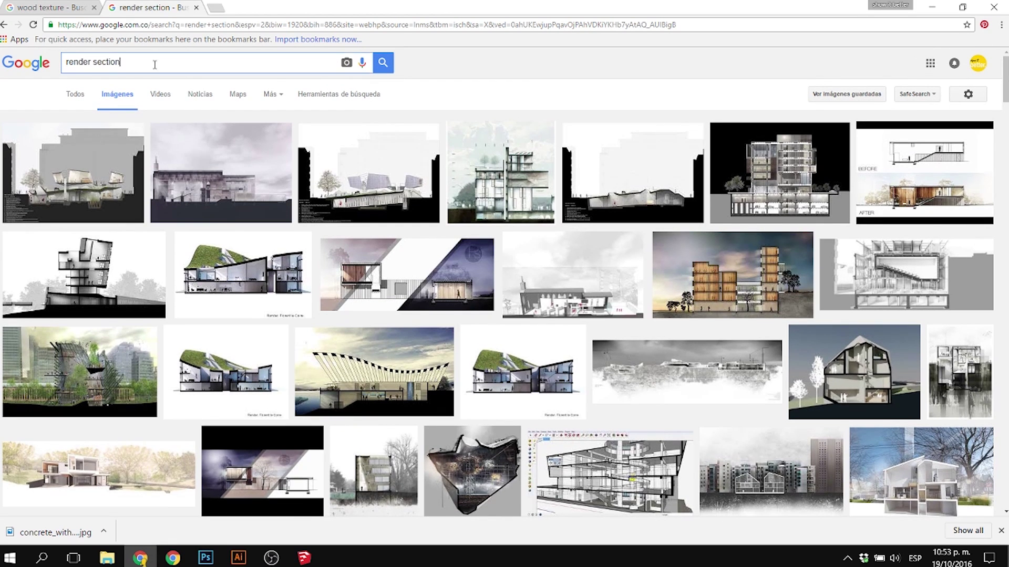
left_click_drag(152, 63, 61, 77)
type("tree pn")
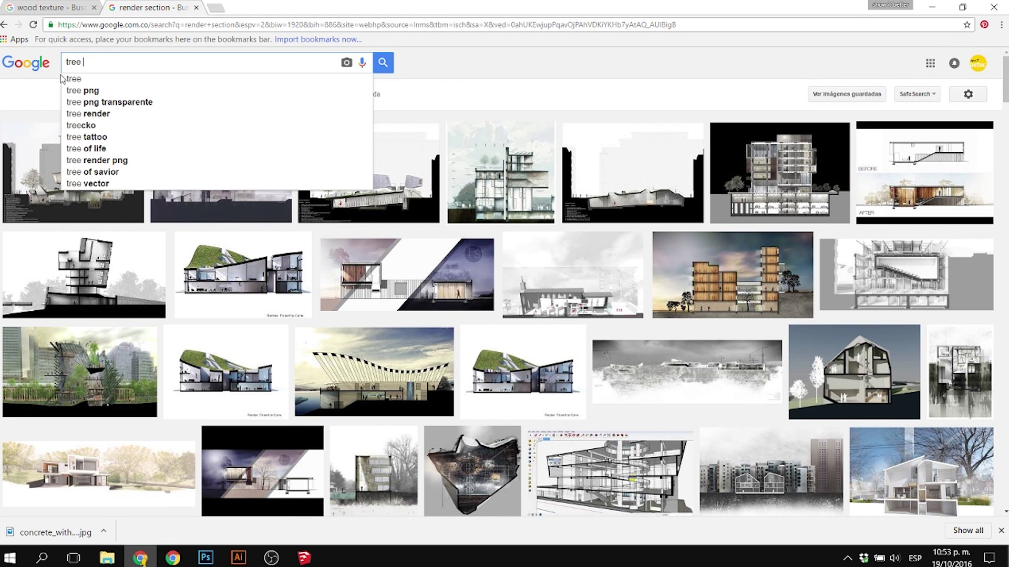
type("g")
key("Return")
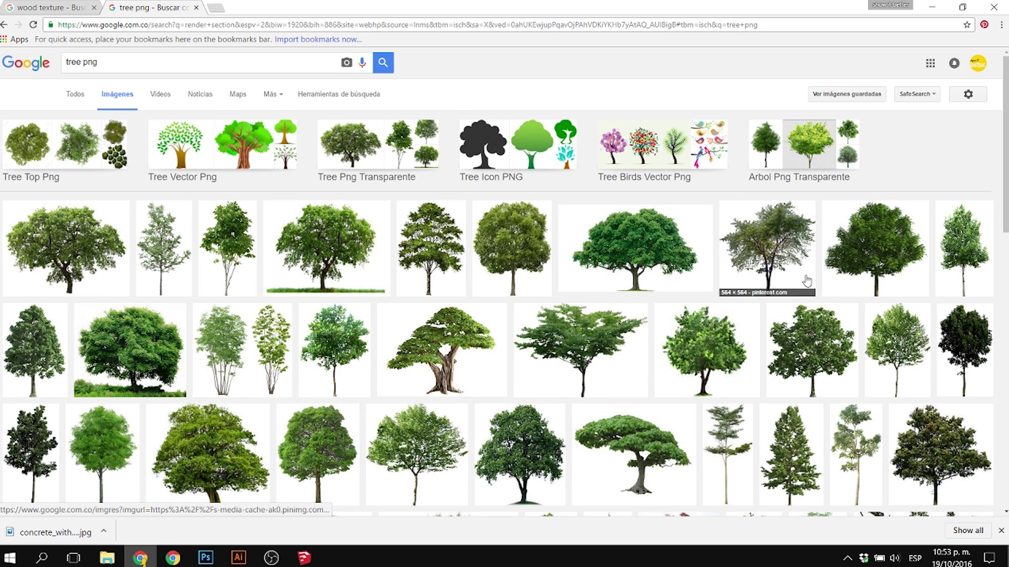
Open the broad-crowned green tree image at full size and copy it.
left_click(866, 241)
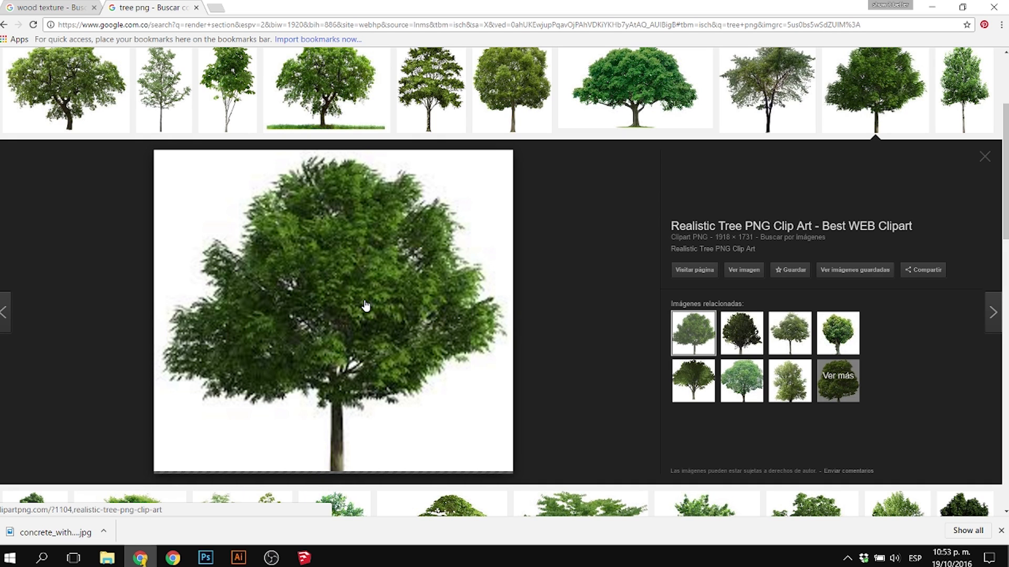
scroll(366, 305, "up", 1)
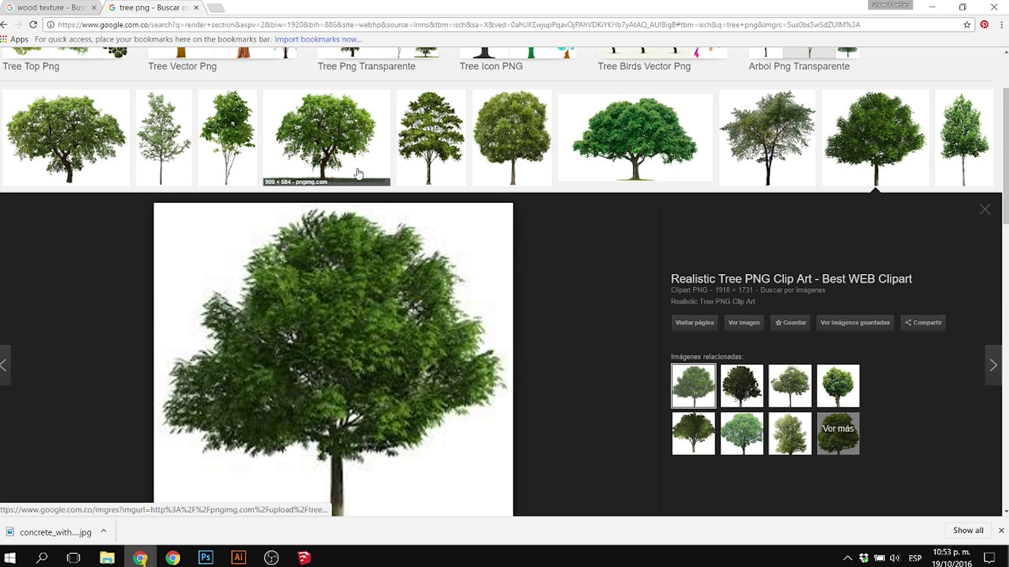
left_click(597, 123)
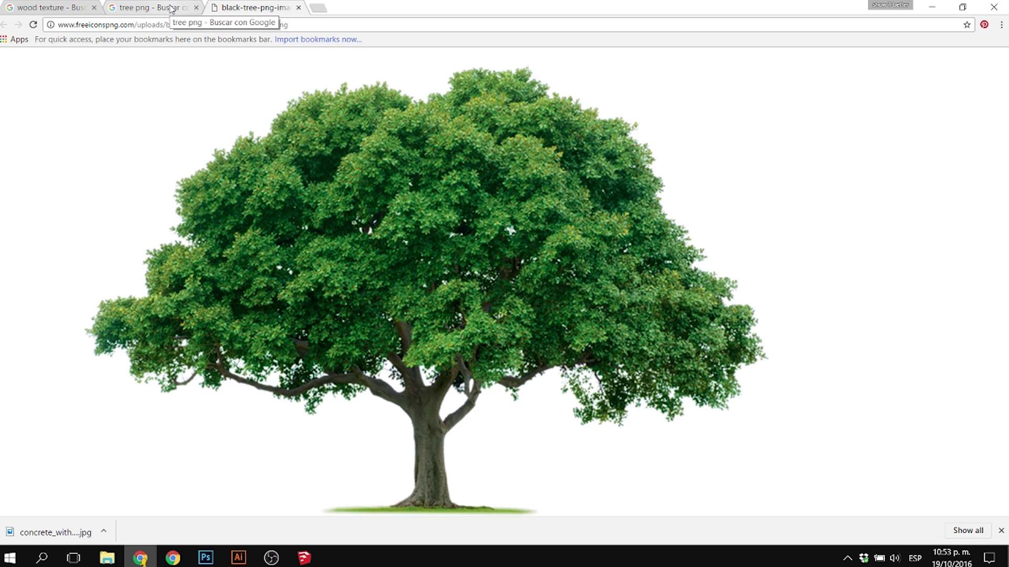
right_click(310, 192)
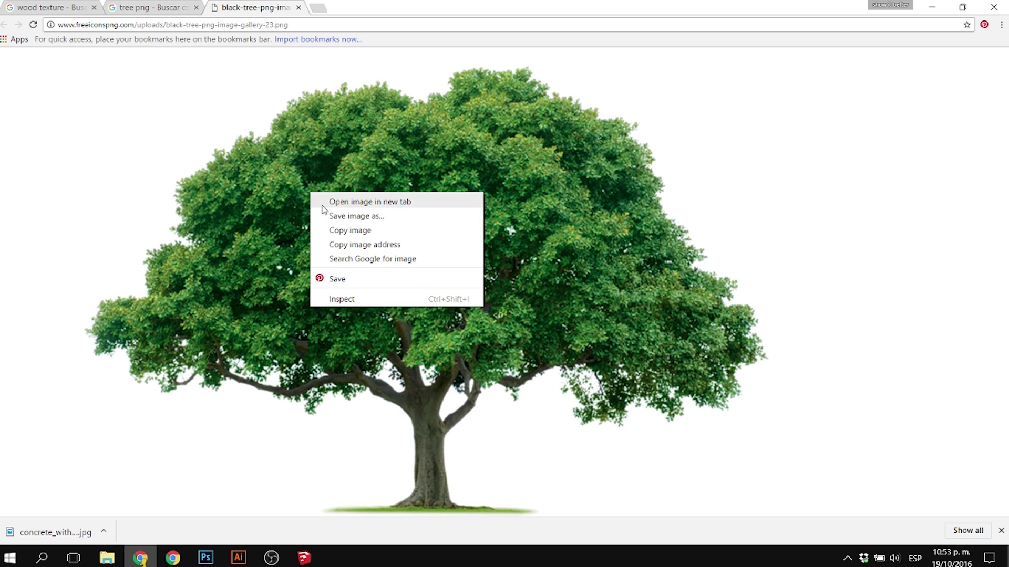
left_click(347, 230)
Switch back to Photoshop, paste the tree into the section and delete its black background using the Magic Wand.
key("alt+Tab")
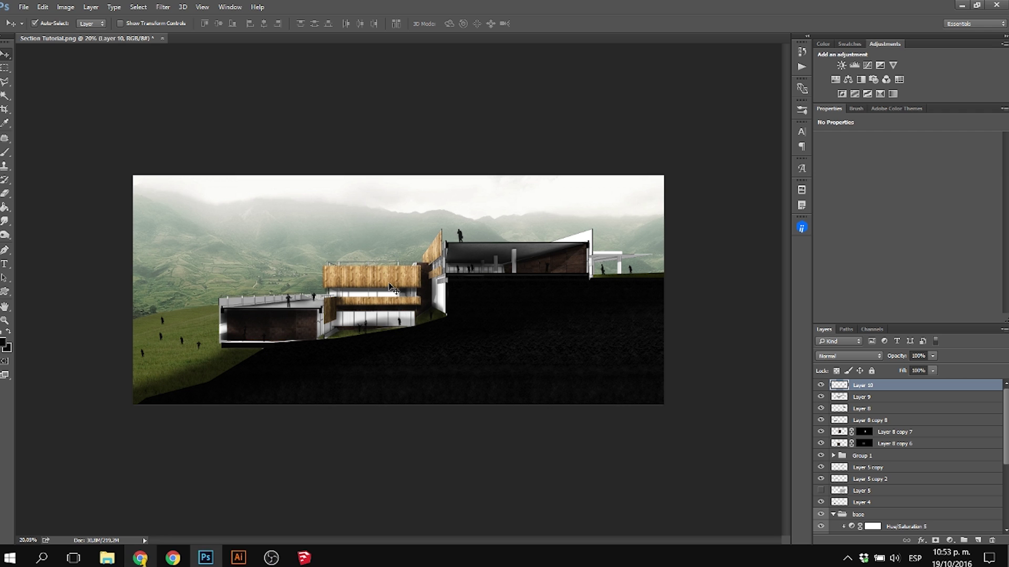
key("ctrl+v")
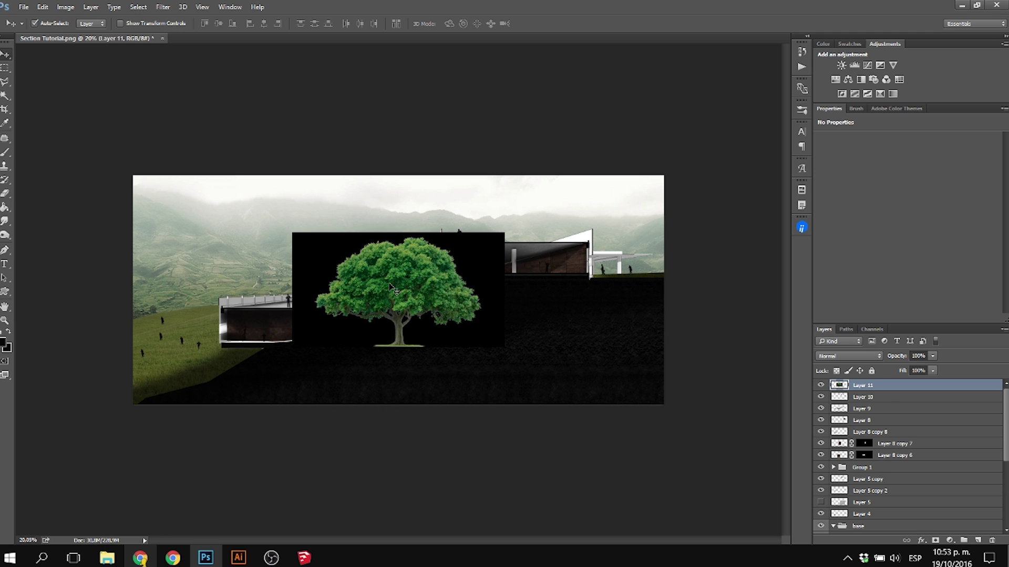
key("w")
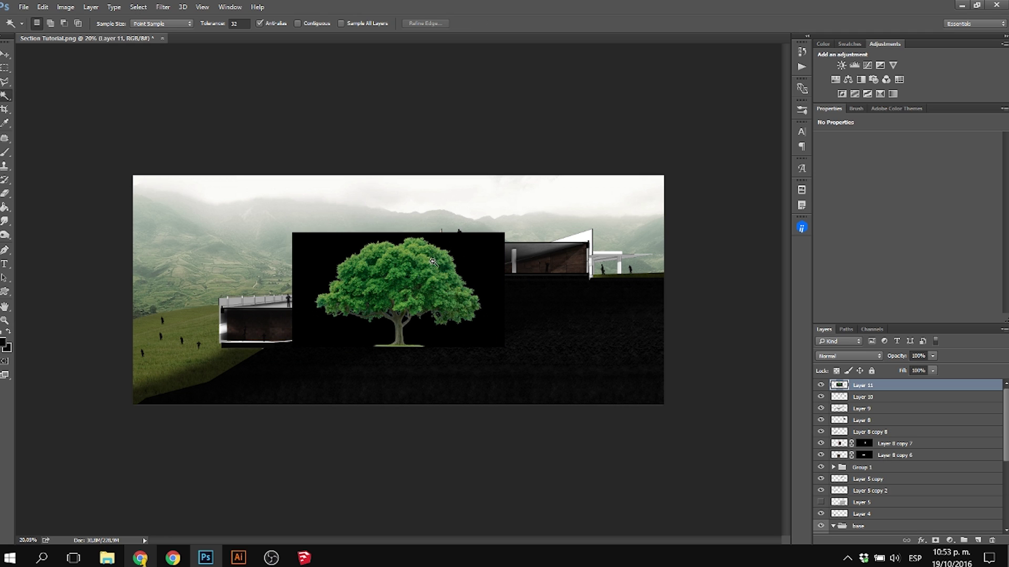
left_click(475, 257)
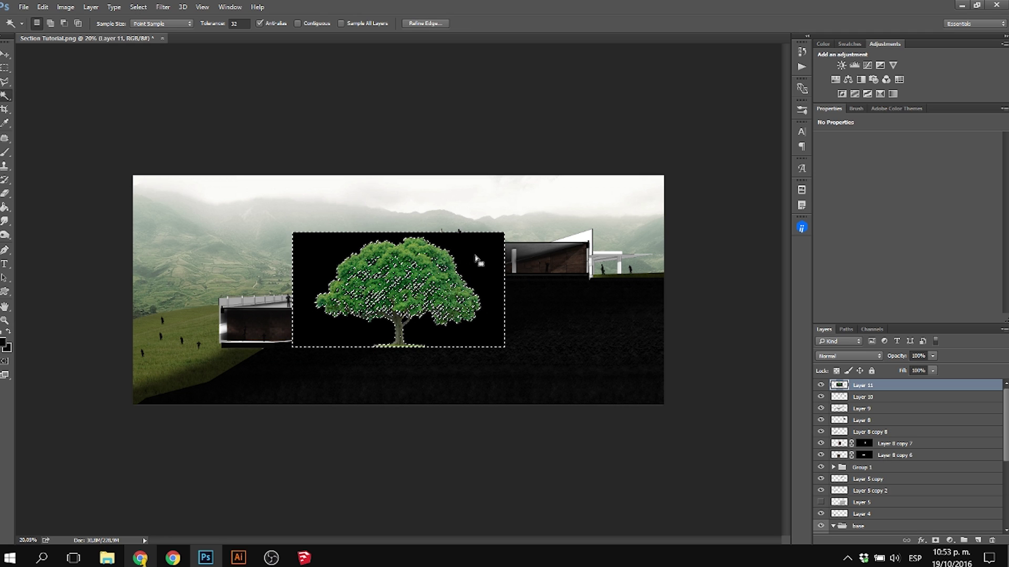
key("Delete")
key("ctrl+d")
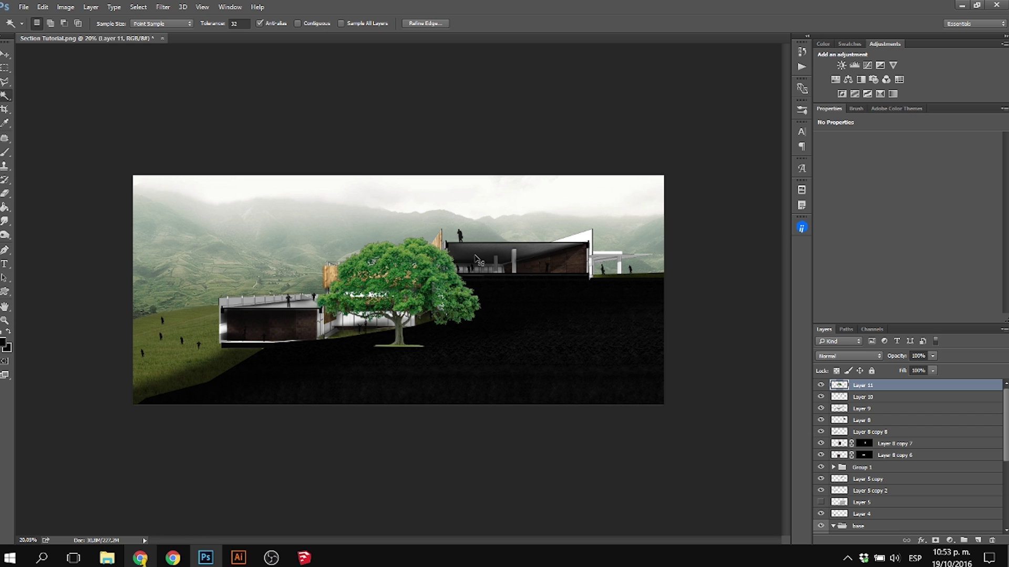
Scale the tree down with Free Transform and place it on the outer grass slope beside the lower building.
key("ctrl+t")
left_click_drag(441, 272, 253, 245)
left_click_drag(292, 209, 284, 219)
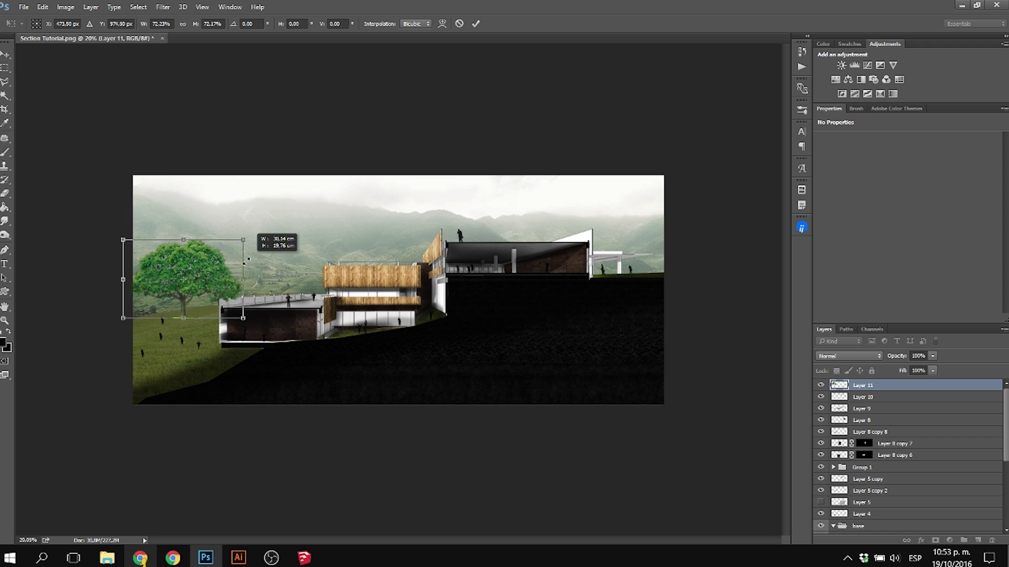
left_click_drag(246, 261, 315, 261)
key("Return")
Shift the tree slightly on the slope and erase the light green grass strip at the base of its trunk.
scroll(196, 298, "up", 5)
scroll(195, 298, "up", 1)
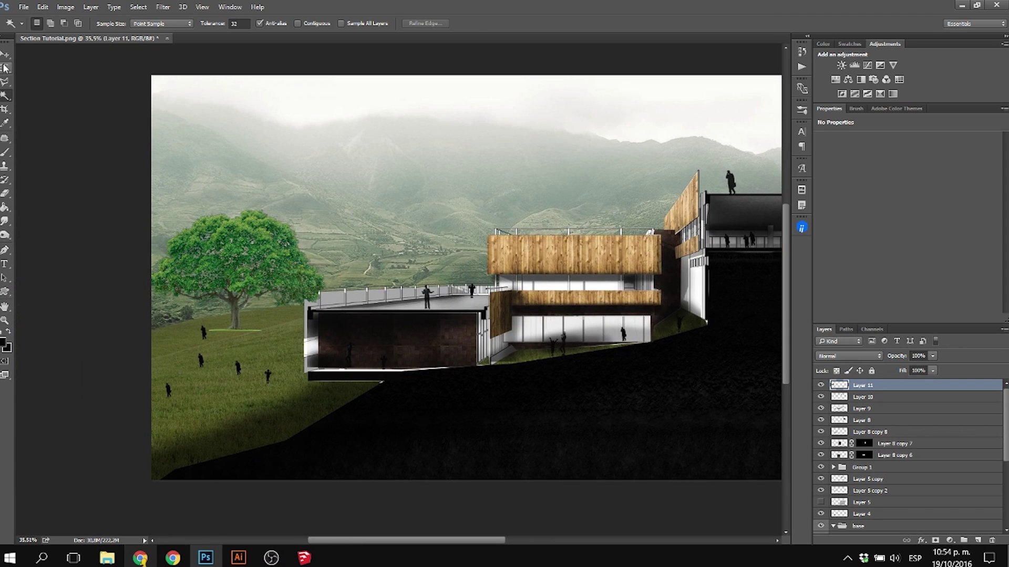
key("v")
mouse_move(234, 259)
left_mouse_down()
mouse_move(208, 255)
mouse_move(237, 261)
left_mouse_up()
key("e")
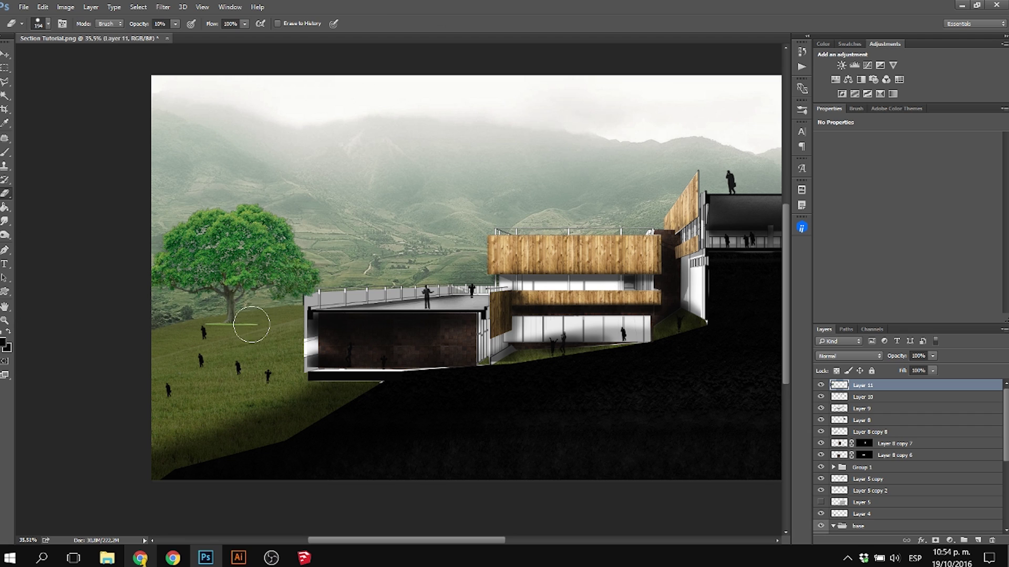
left_click_drag(268, 324, 230, 323)
left_click(5, 54)
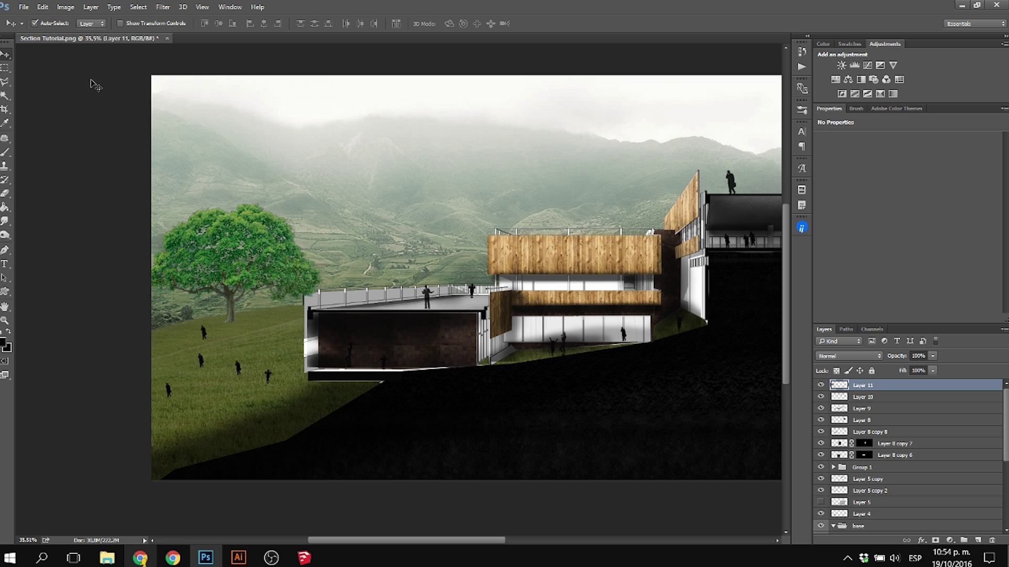
Clip a Brightness/Contrast adjustment to the tree with brightness about -127 and contrast about 53, and invert its mask to black.
left_click(841, 66)
left_click(891, 389, "alt")
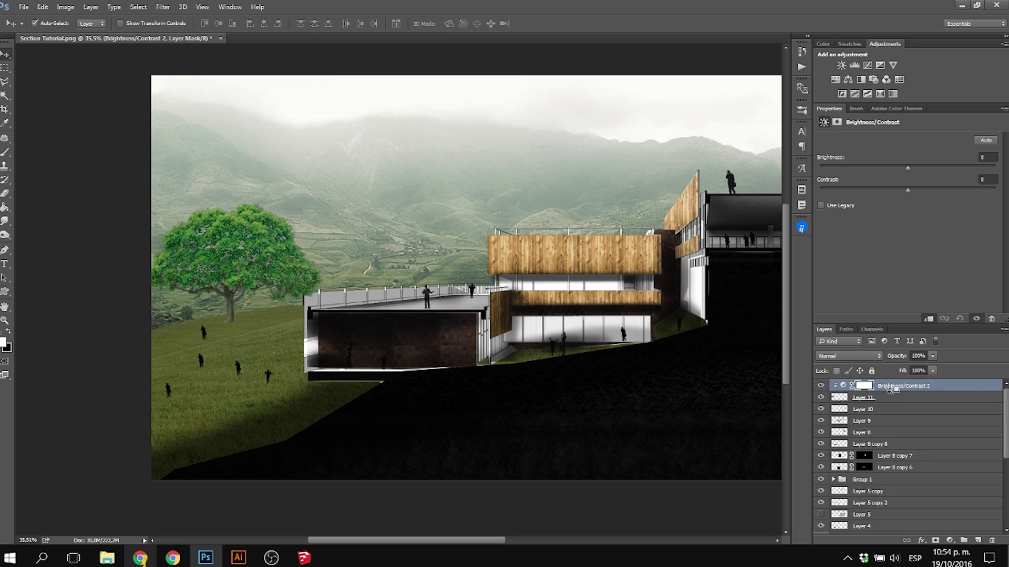
left_click_drag(867, 167, 835, 174)
left_click_drag(926, 190, 960, 189)
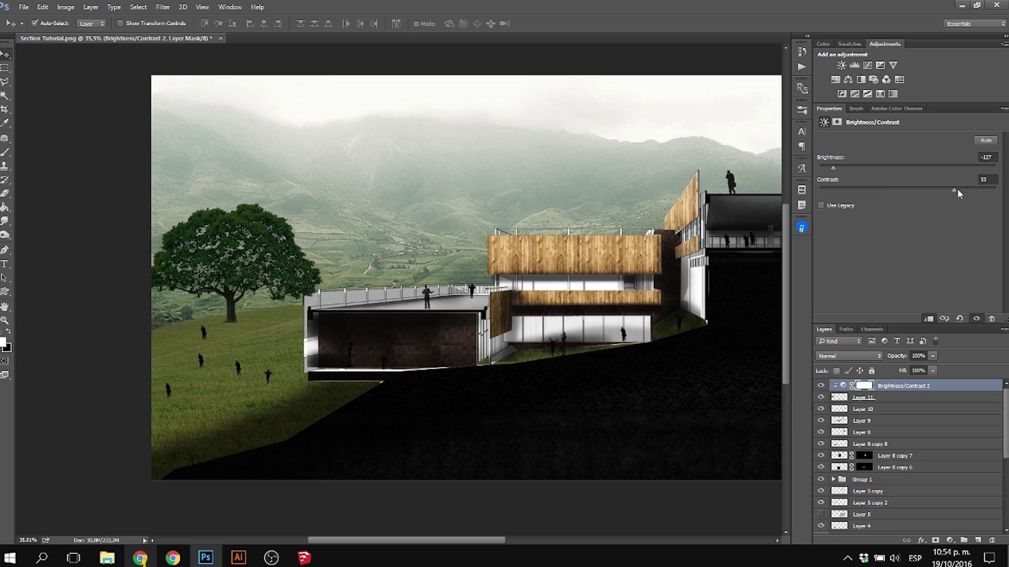
left_click(869, 391)
left_click(866, 389)
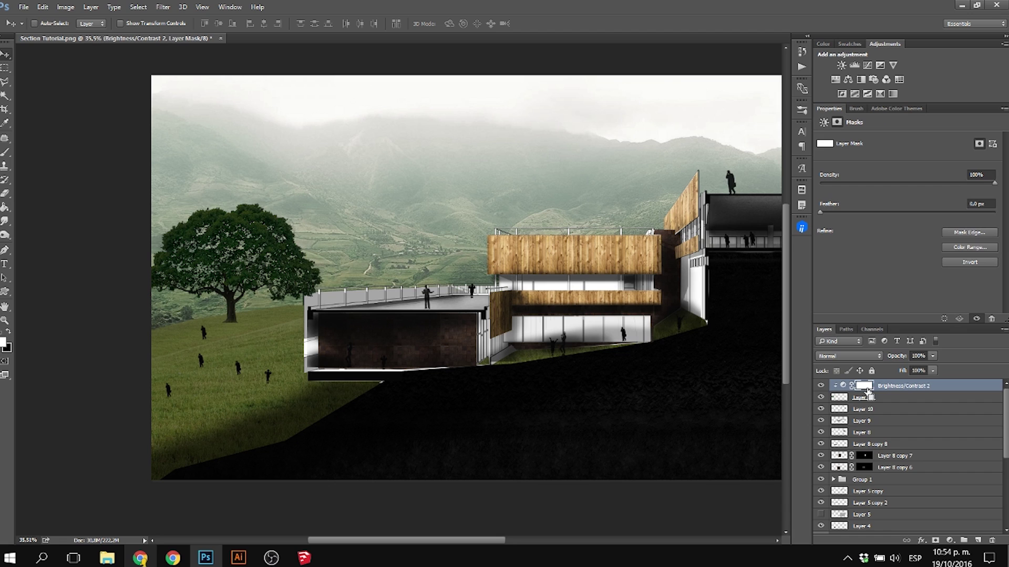
key("ctrl+i")
With a soft round brush enlarged to about 413 px, paint the adjustment mask to shade the tree, setting brush opacity to 10%.
key("b")
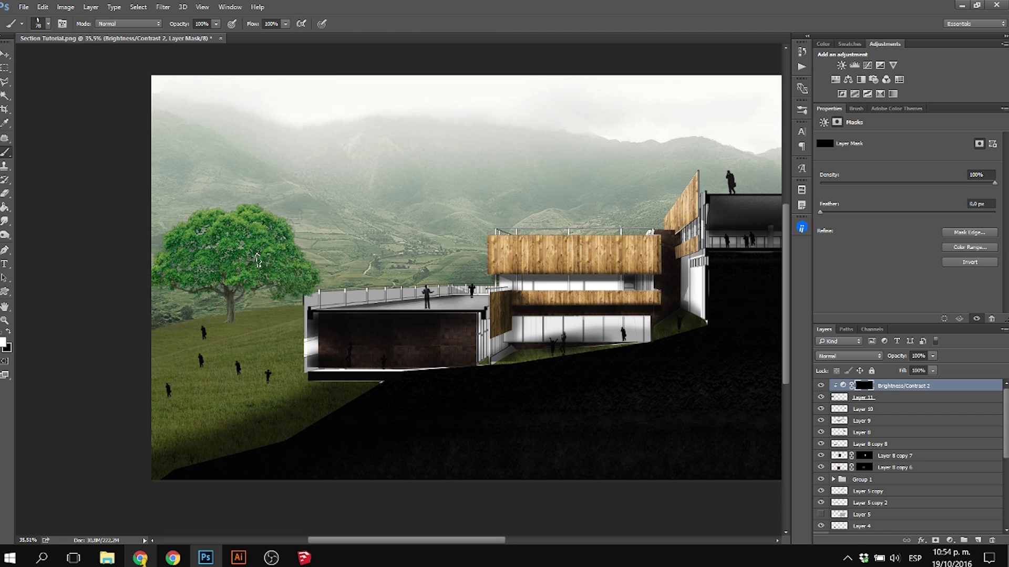
right_click(281, 269)
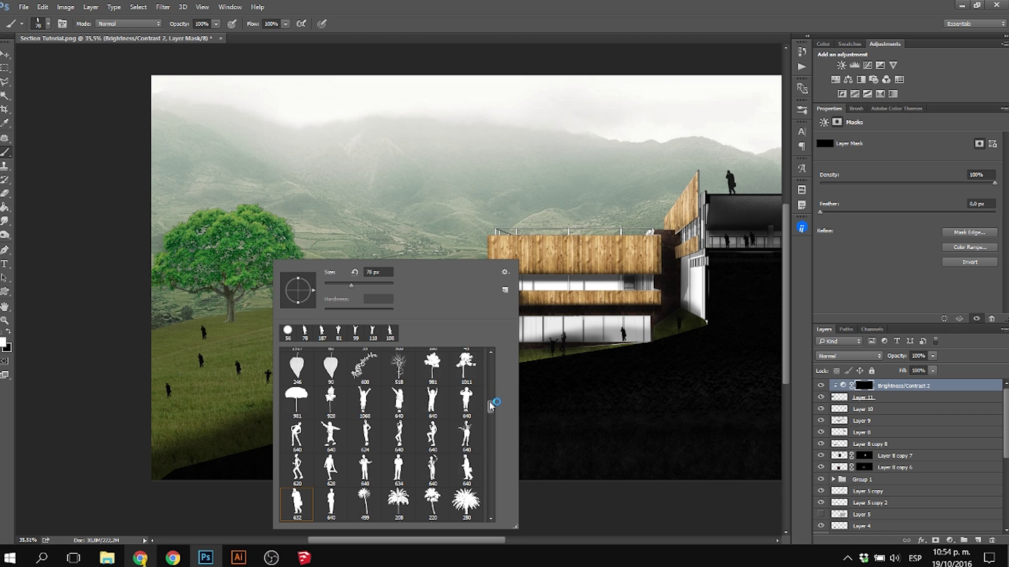
left_click_drag(490, 406, 492, 350)
left_click(365, 362)
left_click(229, 311)
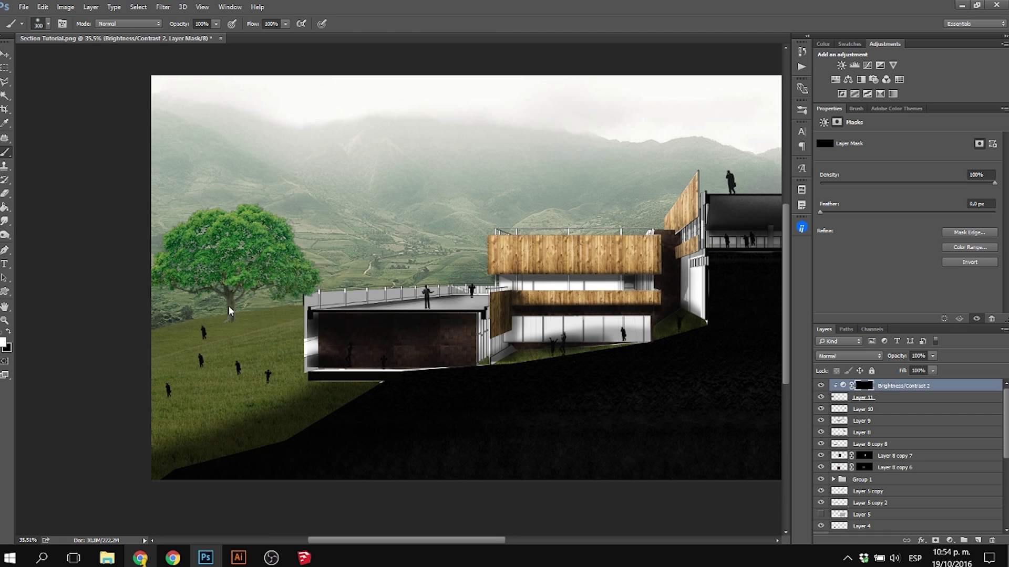
right_click(229, 311, "alt")
mouse_move(248, 305)
left_mouse_down()
mouse_move(294, 275)
mouse_move(279, 250)
mouse_move(289, 276)
mouse_move(280, 265)
mouse_move(280, 285)
mouse_move(278, 259)
mouse_move(267, 291)
left_mouse_up()
key("1")
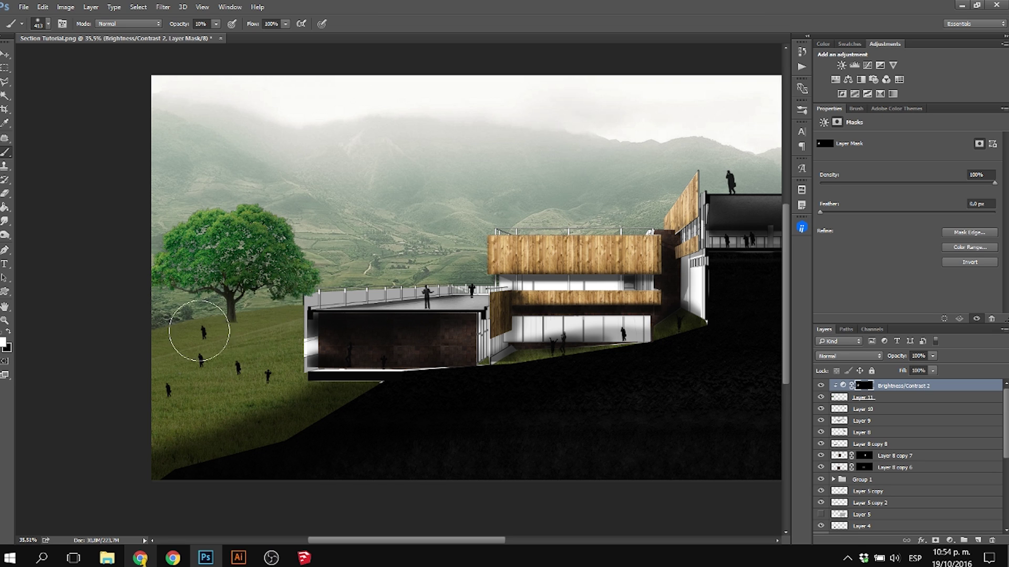
Add a new layer and paint soft black shadows on the grass under the tree and figures at 10% brush opacity.
left_click(977, 540)
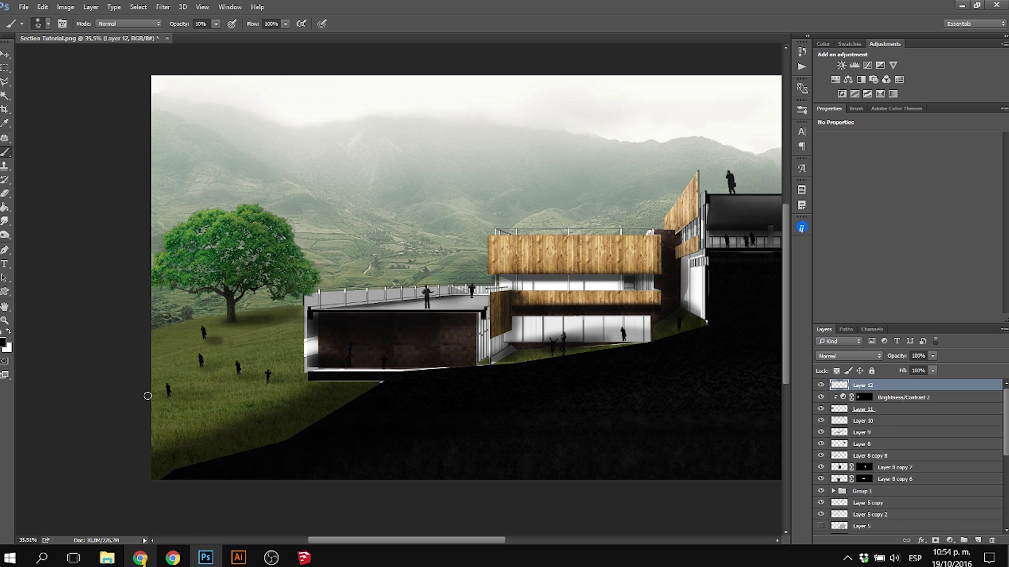
scroll(242, 335, "down", 5)
scroll(325, 260, "up", 2)
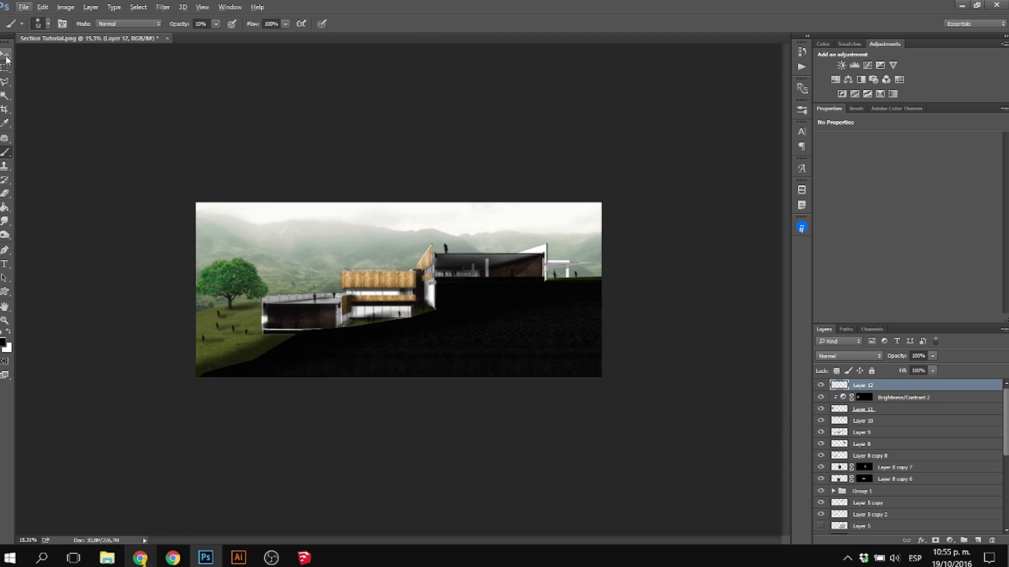
Add a Brightness/Contrast adjustment above all layers and lower its brightness to darken the whole rendering slightly.
left_click(5, 55)
scroll(236, 278, "up", 3)
scroll(327, 293, "down", 1)
left_click(841, 65)
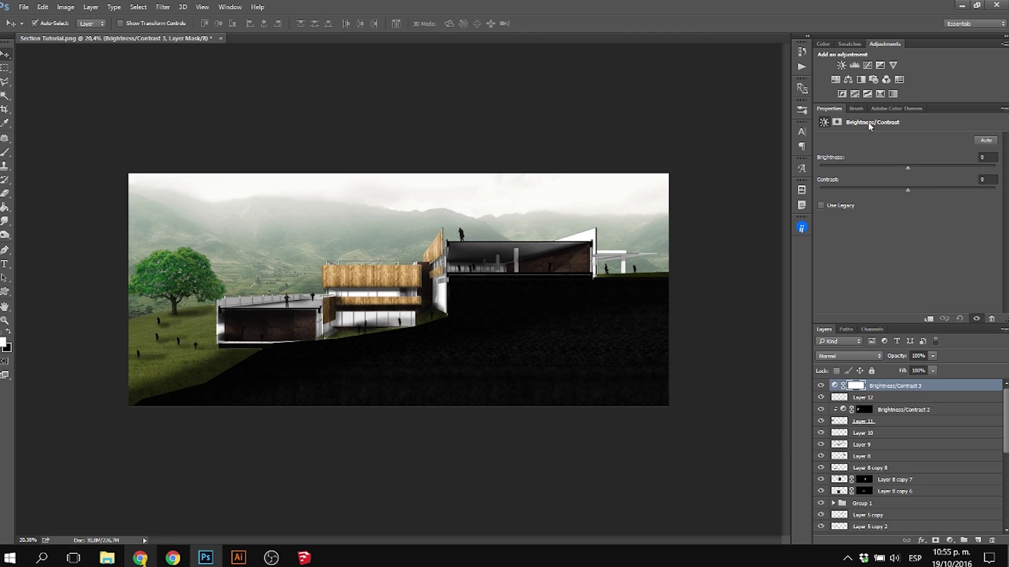
left_click_drag(907, 167, 876, 163)
Add a Color Balance adjustment with midtones Cyan/Red -5, Magenta/Green -46 and Yellow/Blue -14, plus a reduced-opacity Black & White adjustment.
left_click(847, 80)
left_click_drag(911, 196, 883, 199)
left_click_drag(893, 182, 890, 163)
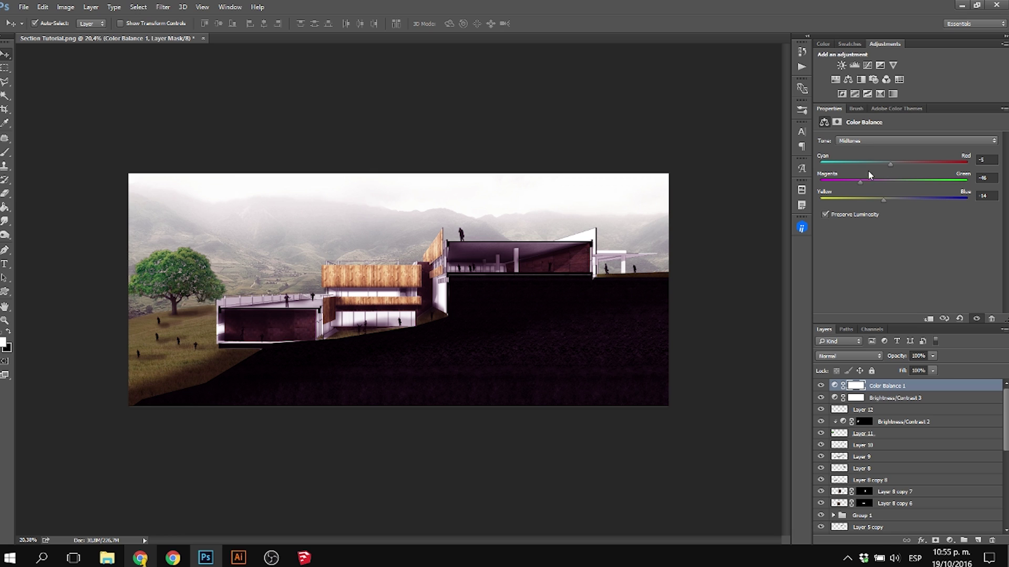
left_click(861, 80)
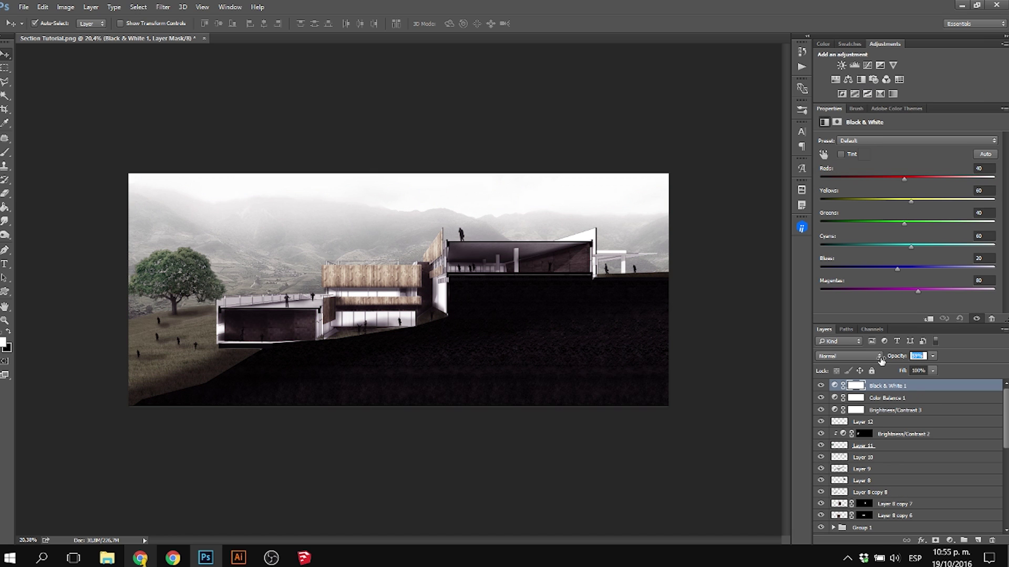
On a new layer, paint soft white mist over the tree and hillside using a brush about 2496 px wide at 10% opacity.
left_click(977, 541)
key("b")
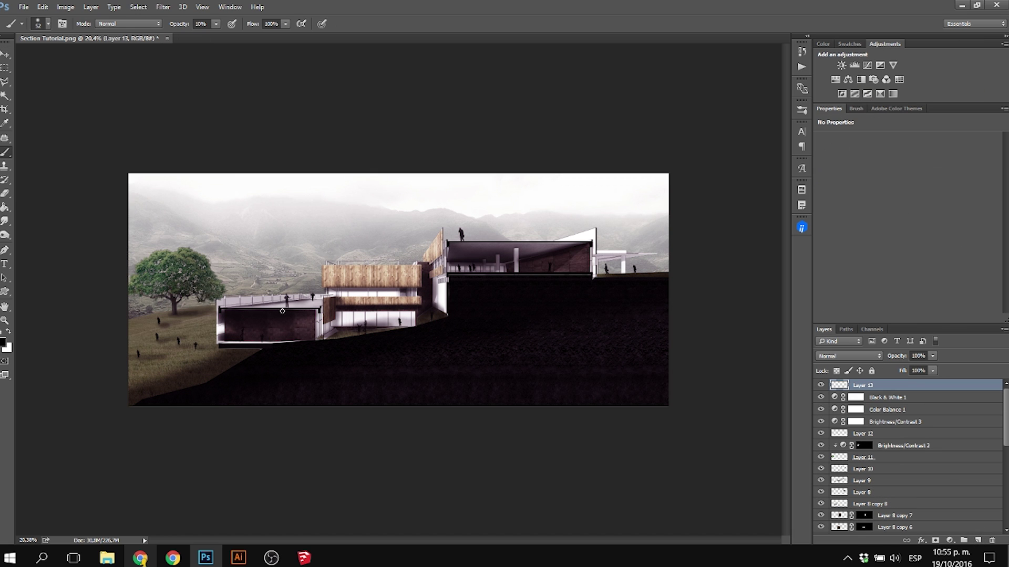
mouse_move(158, 229)
left_mouse_down()
mouse_move(135, 214)
mouse_move(142, 176)
mouse_move(153, 225)
mouse_move(178, 210)
left_mouse_up()
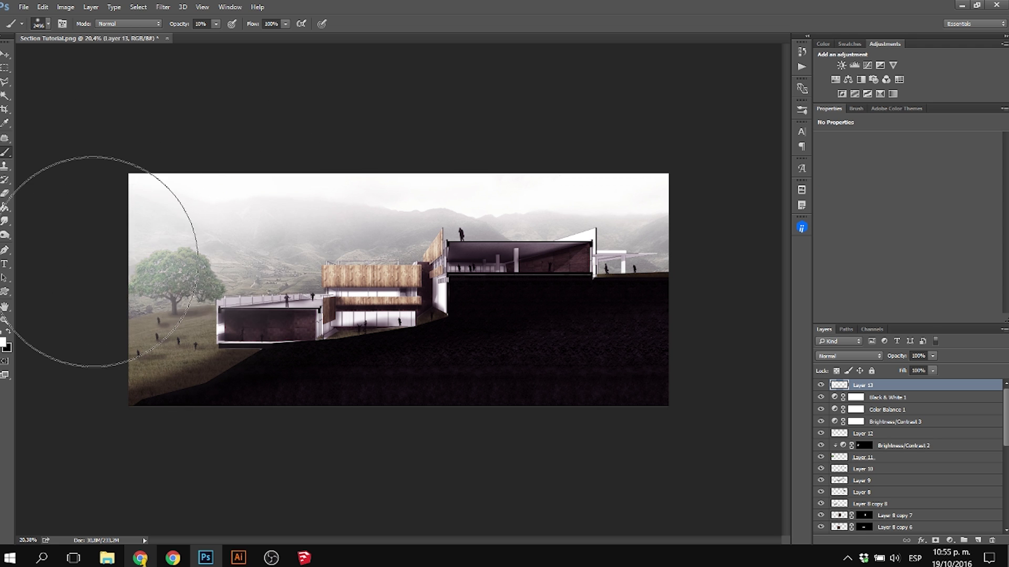
key("v")
left_click(379, 146)
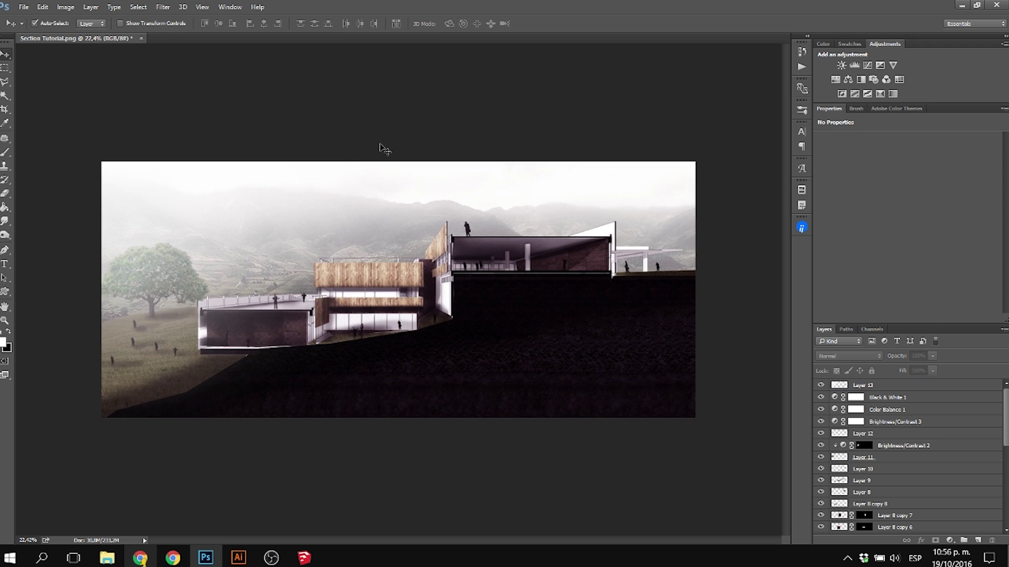
Hide the Black & White adjustment and examine the whole composition in full-screen view.
key("f")
scroll(390, 401, "down", 3)
scroll(499, 213, "up", 2)
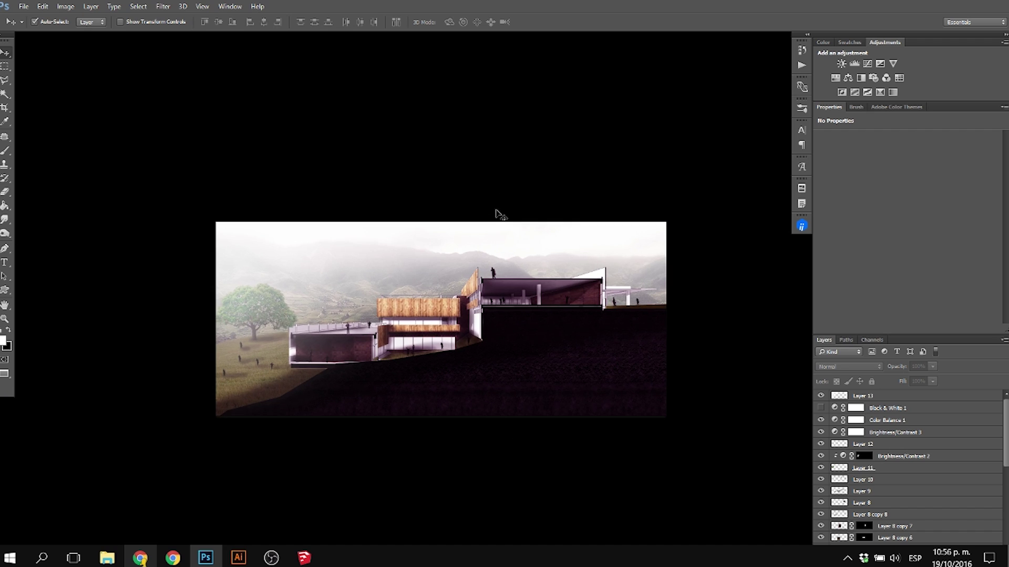
key("f")
scroll(504, 210, "down", 3)
scroll(471, 250, "up", 4)
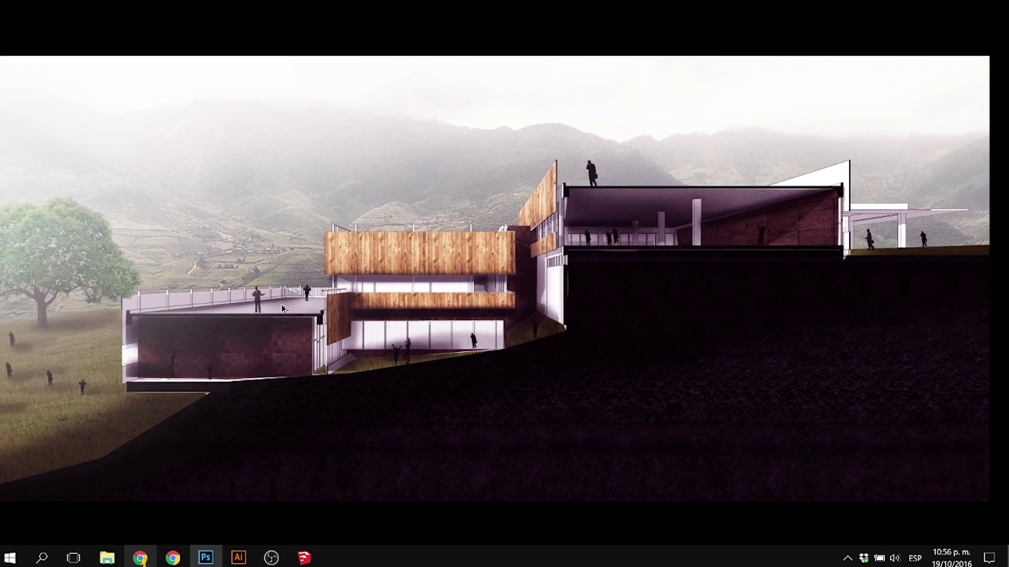
scroll(412, 437, "down", 1)
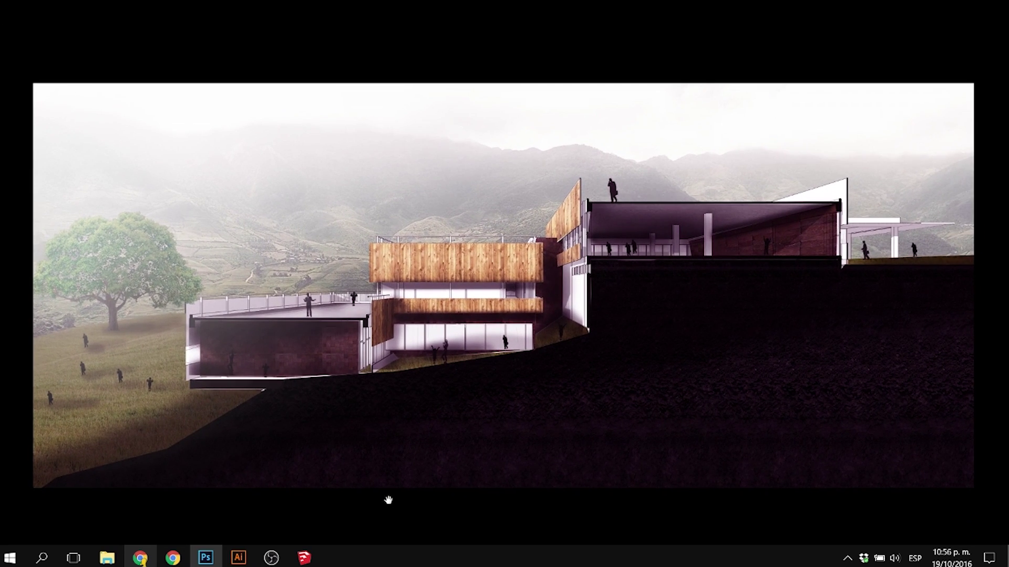
key("f")
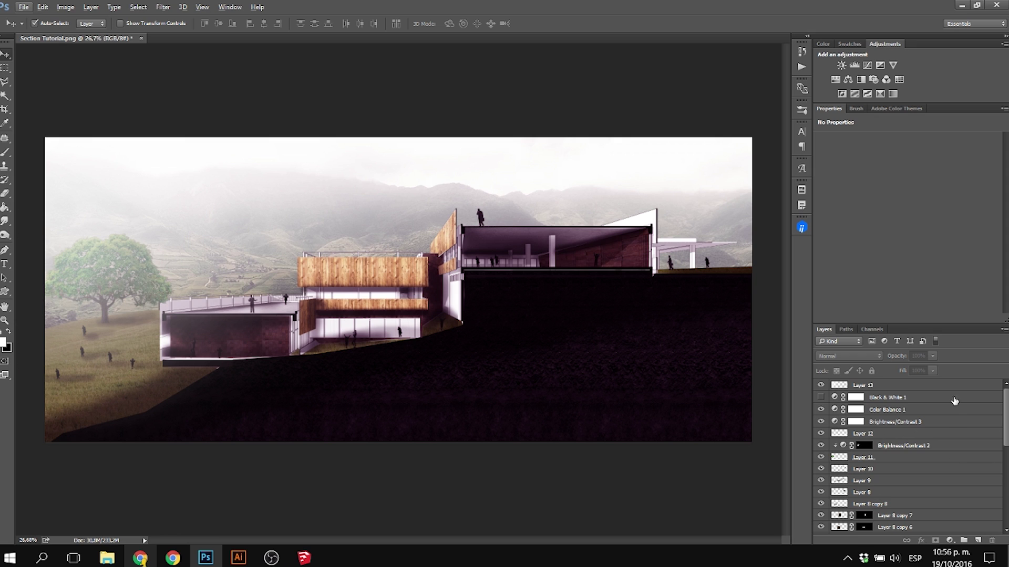
Check what Layer 0 in the base group contributes by toggling its visibility off and on.
left_click(948, 385)
scroll(919, 462, "down", 10)
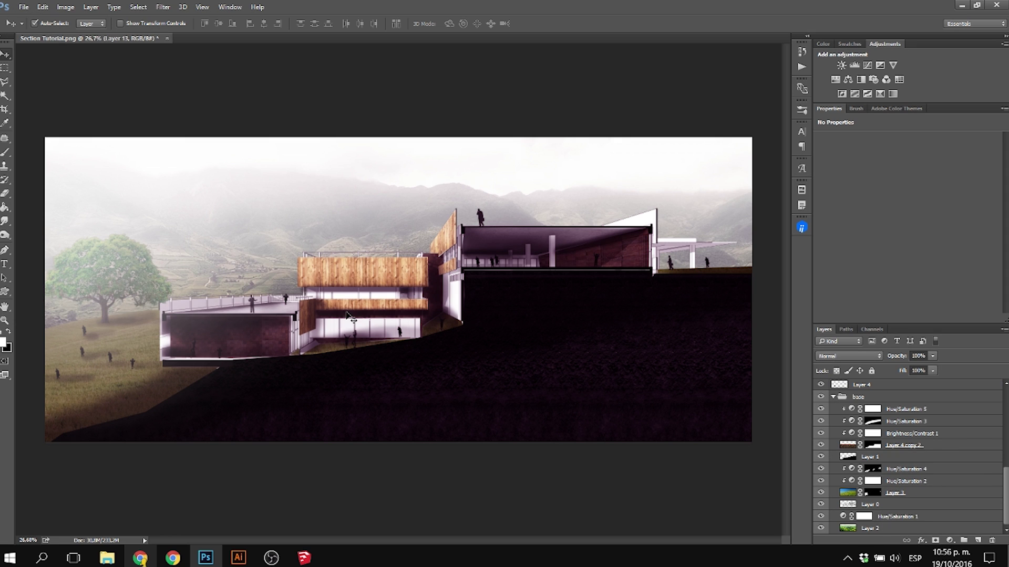
left_click(821, 505)
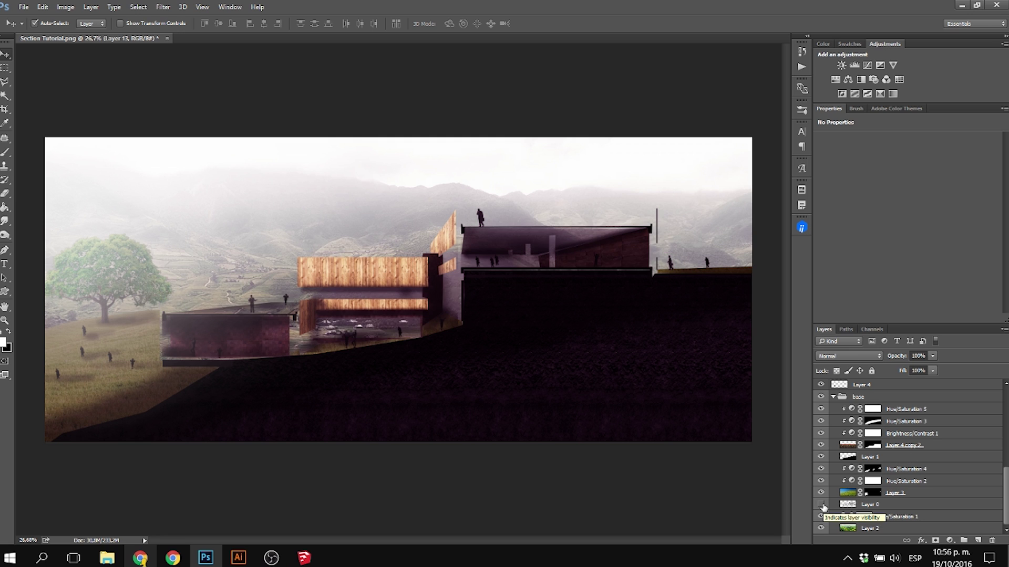
left_click(821, 505)
left_click(854, 505)
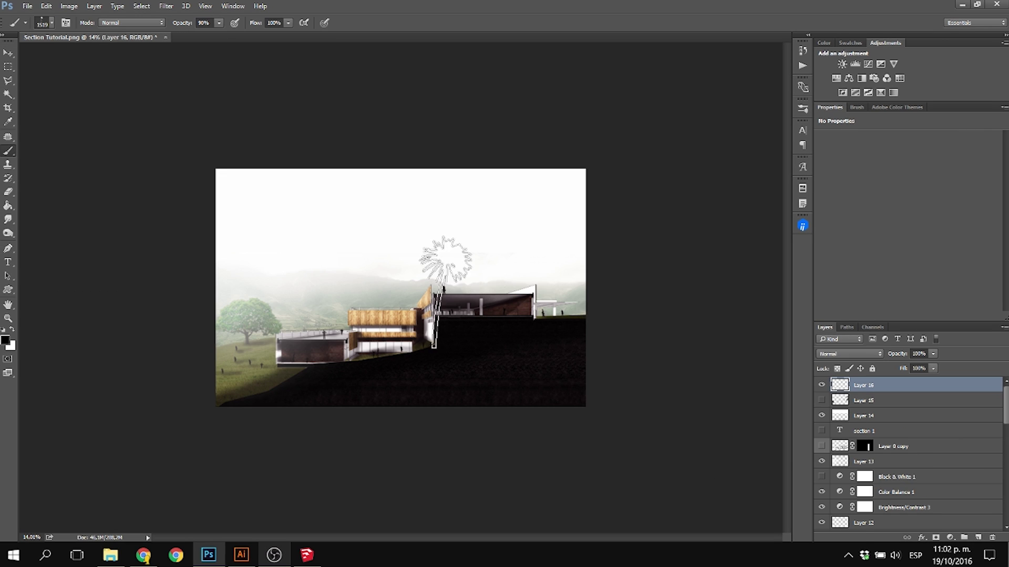
Stamp a black palm silhouette at 1415 px and 90% opacity on the image's right edge, beside the upper volume.
right_click(423, 262)
left_click_drag(372, 330, 421, 331, "alt")
left_click(582, 264)
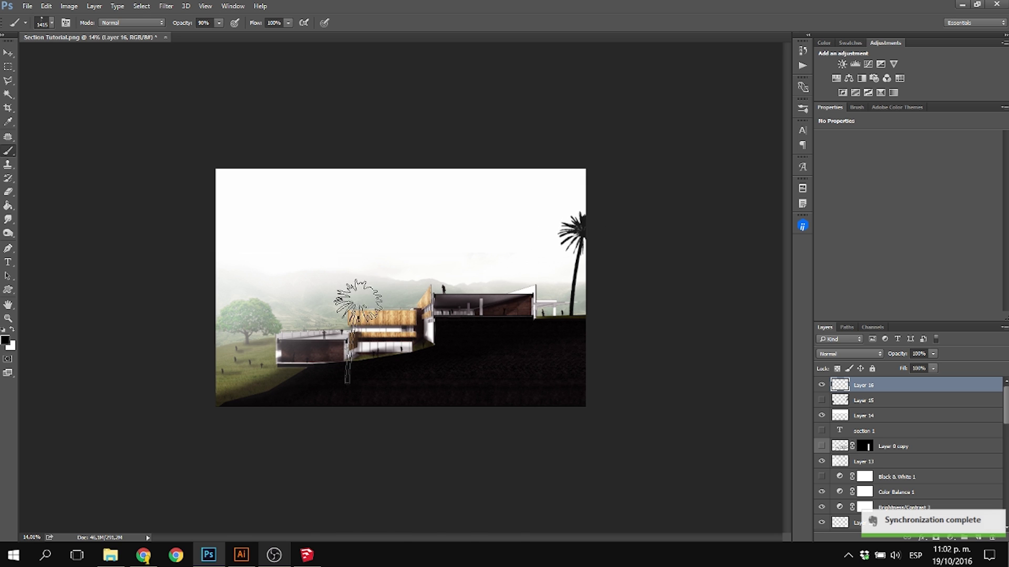
Enlarge the palm brush to 1714 px and stamp a foreground palm near the image's left edge, in front of the tree.
right_click(279, 274)
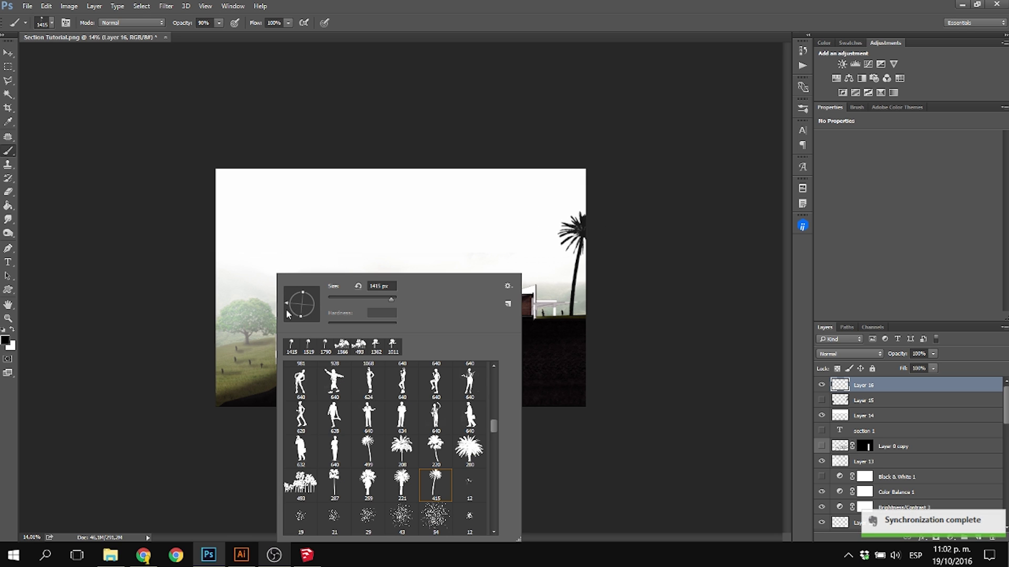
key("Return")
key("bracketright")
key("bracketright")
key("bracketright")
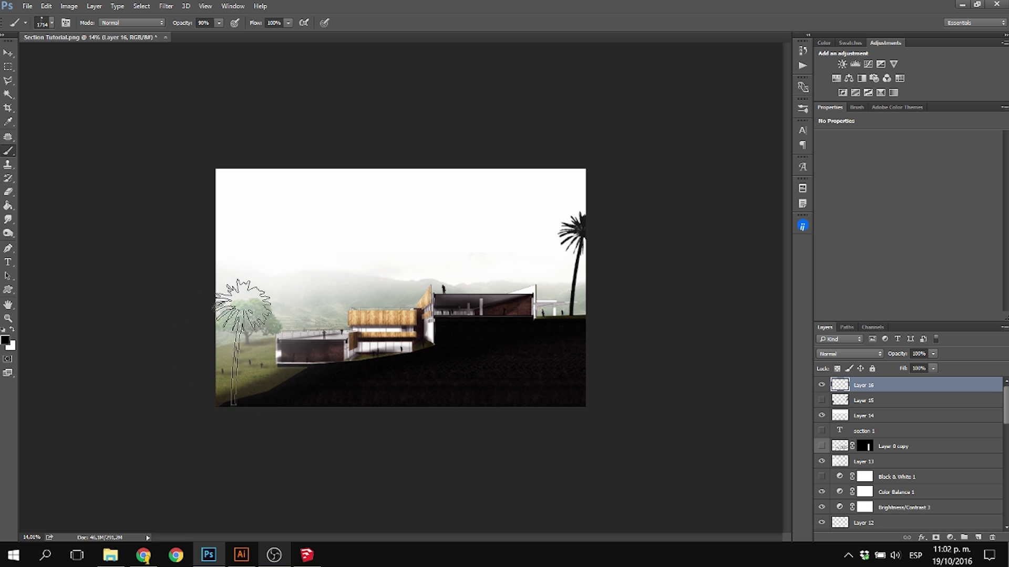
left_click(243, 339)
Mirror the palm brush at 1299 px, then stamp one palm beside the right-edge palm and another partly cropped by the image's left edge.
right_click(394, 275)
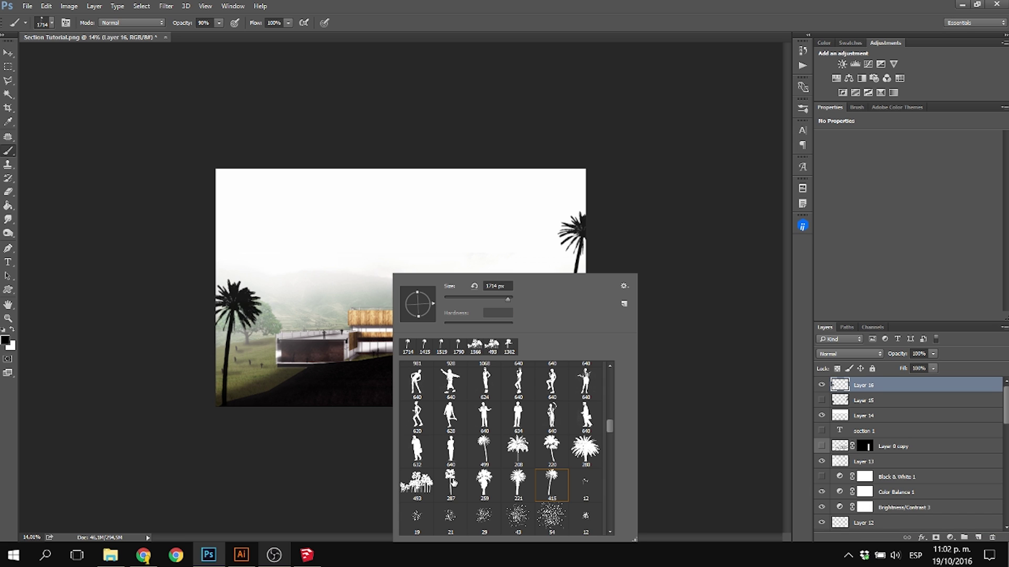
left_click_drag(271, 366, 255, 366)
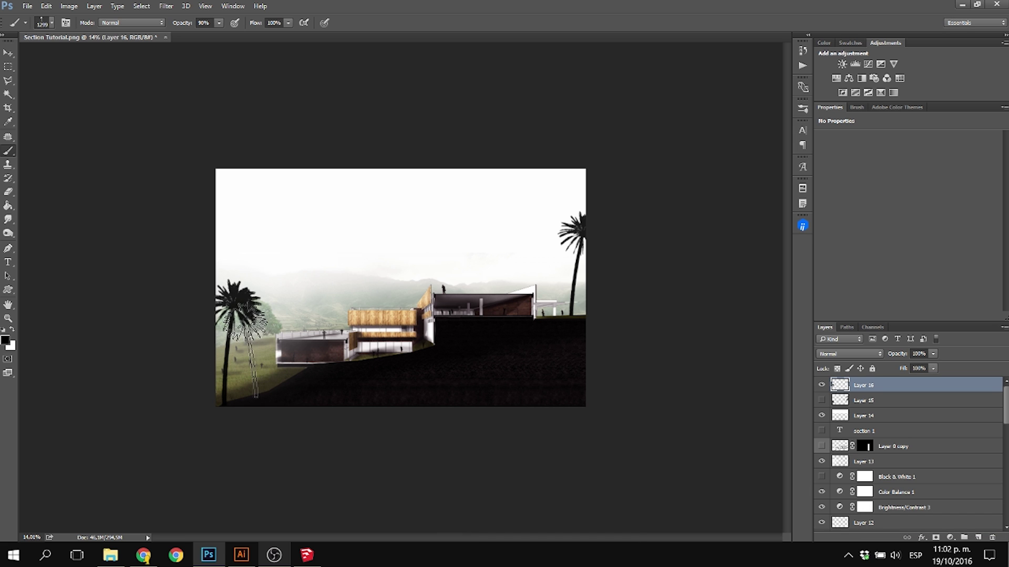
left_click(253, 345)
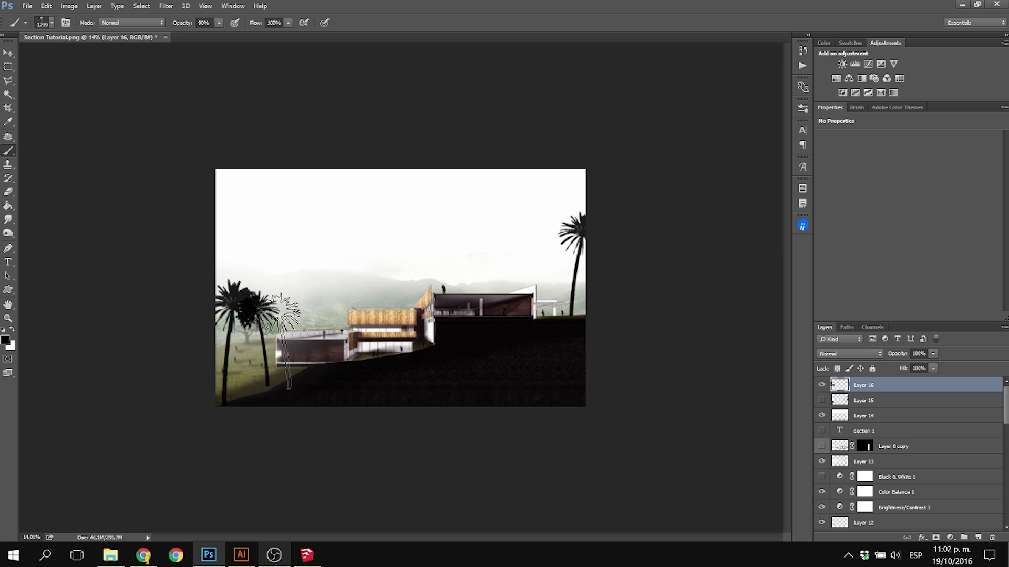
key("ctrl+z")
left_click(547, 270)
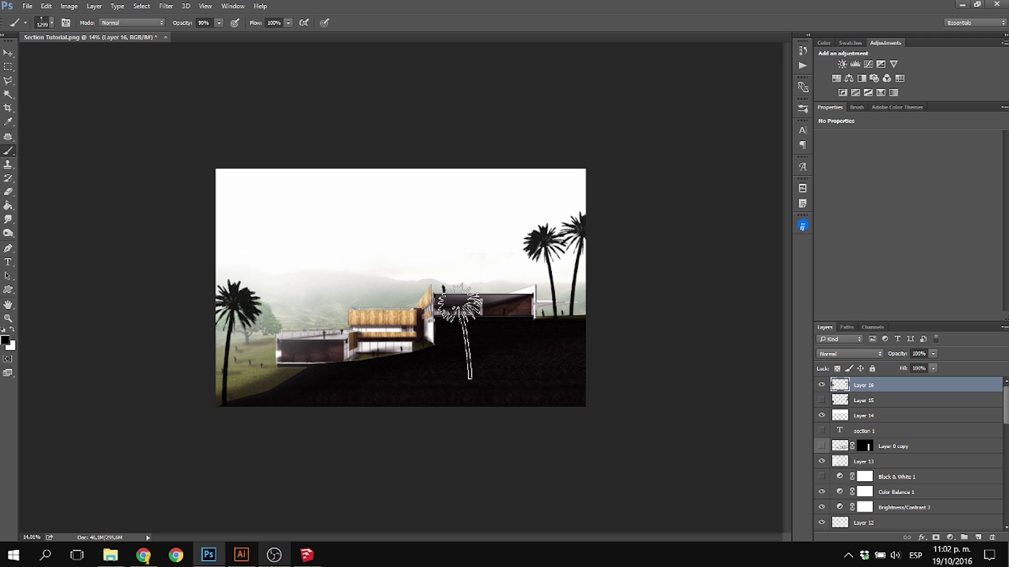
left_click(210, 356)
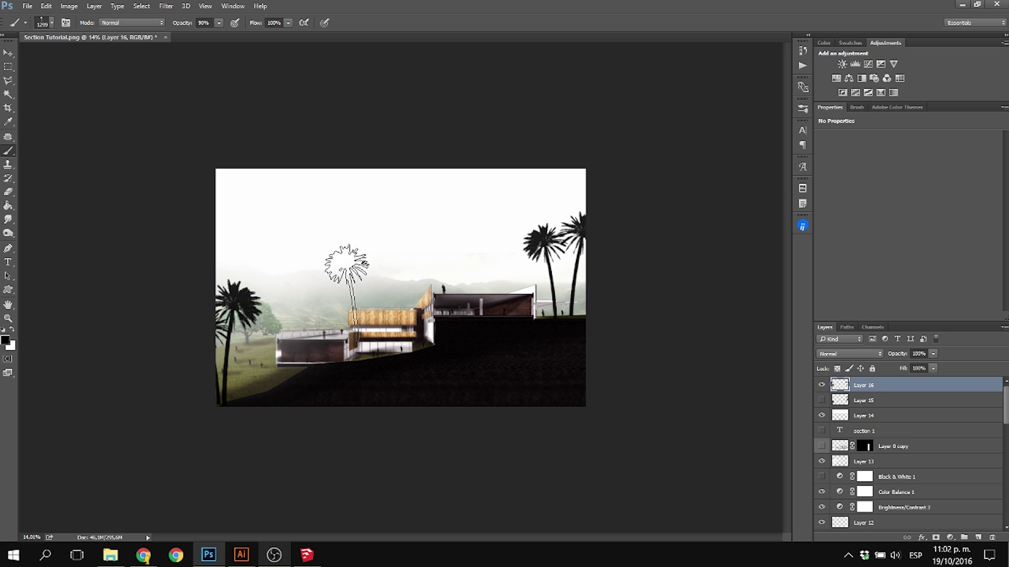
Enlarge the palm brush to 1856 px and stamp cropped fronds at the image's right edge and lower-left corner, undoing the misplaced upper-right stamp.
right_click(568, 254, "alt")
left_click(595, 232)
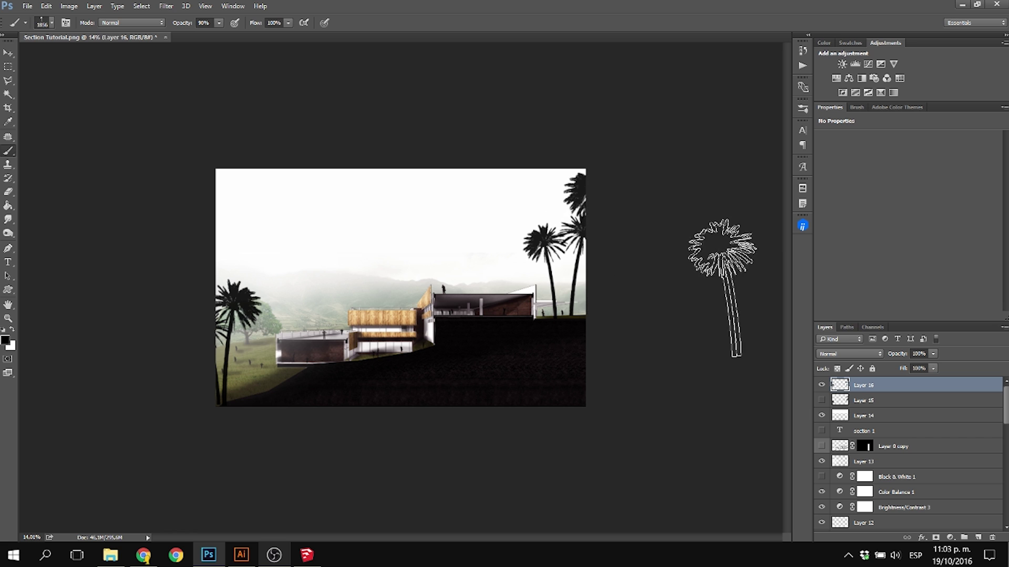
key("ctrl+z")
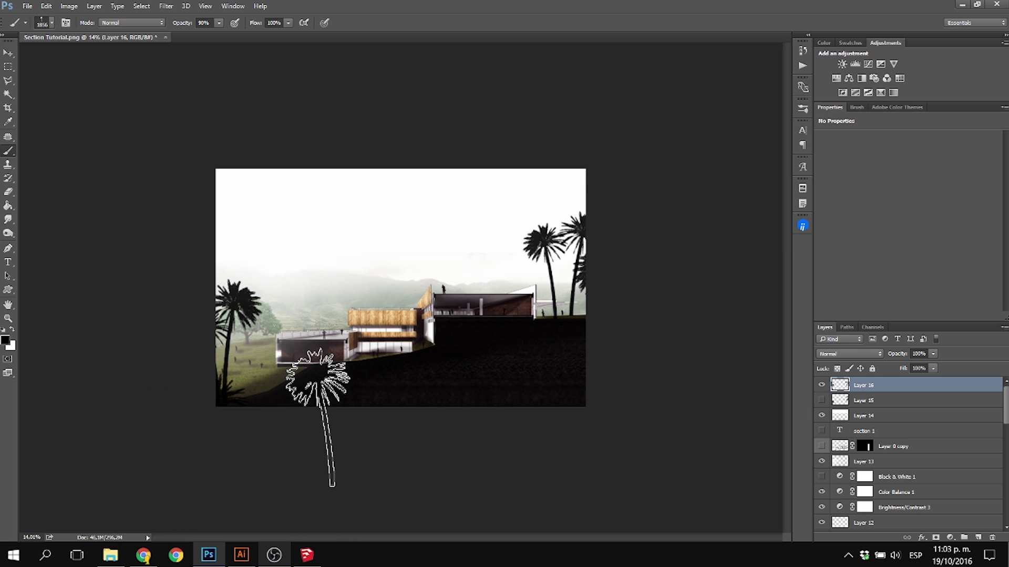
Switch to the full-crowned palm silhouette brush labelled 221.
right_click(434, 239)
left_click(456, 448)
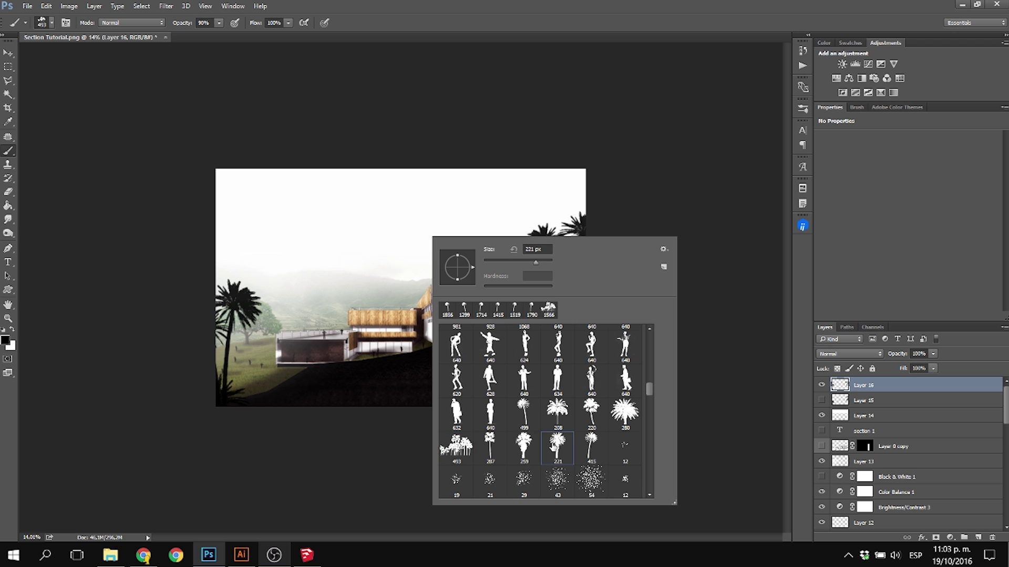
right_click(397, 320, "alt")
left_click(389, 298)
key("ctrl+z")
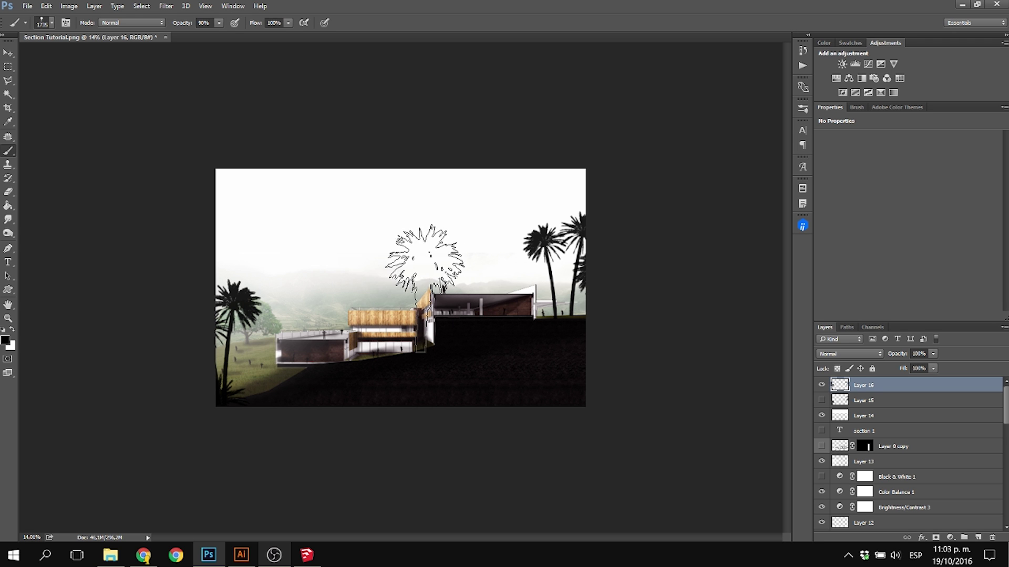
left_click(389, 292)
scroll(401, 288, "up", 3)
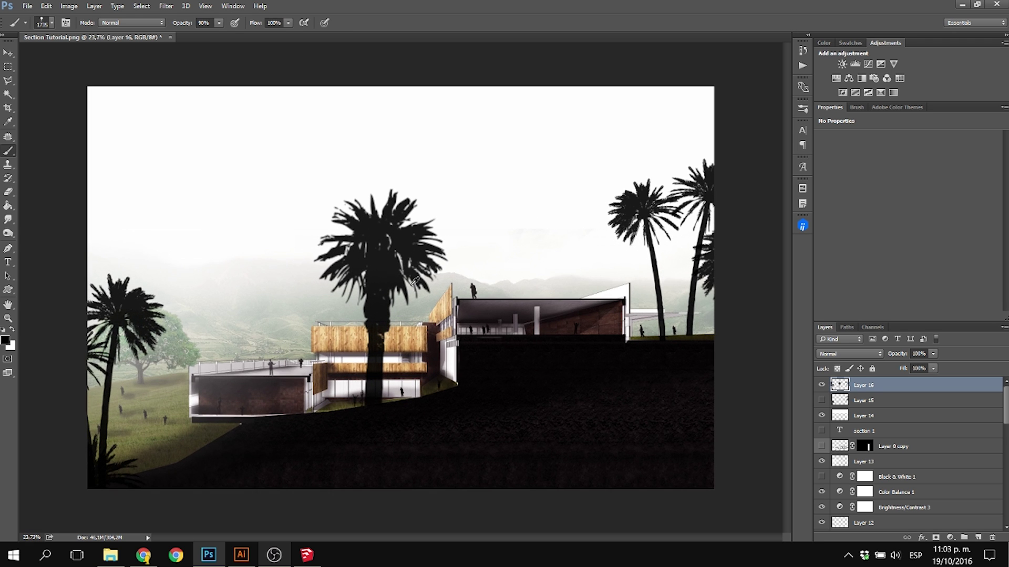
scroll(414, 281, "down", 2)
key("ctrl+z")
Reduce the palm brush to 613 px at 40% opacity and stamp a background palm between the two tall palms near the right edge.
key("bracketleft")
key("bracketleft")
key("bracketleft")
key("bracketleft")
key("bracketleft")
key("bracketleft")
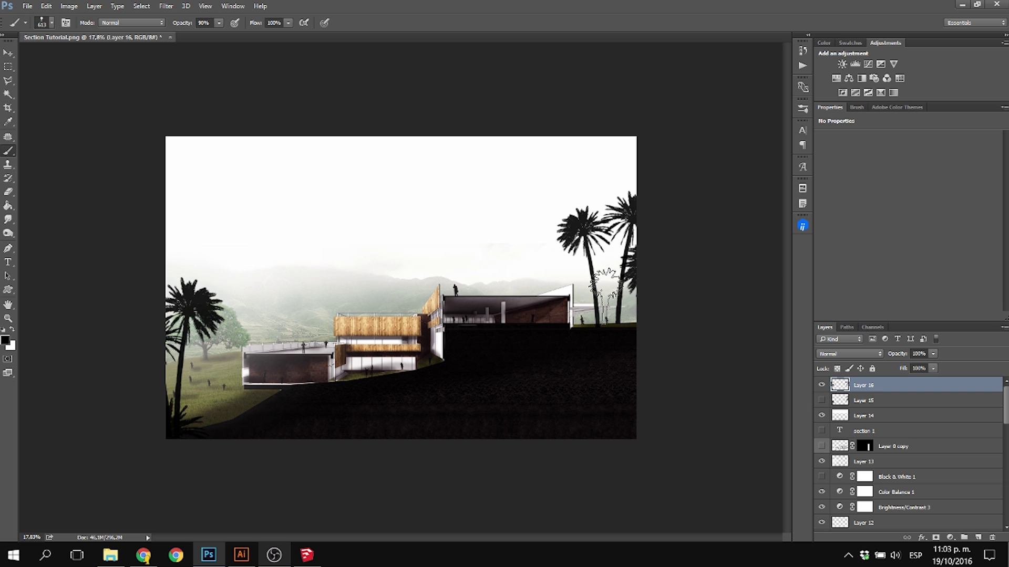
key("4")
left_click(607, 297)
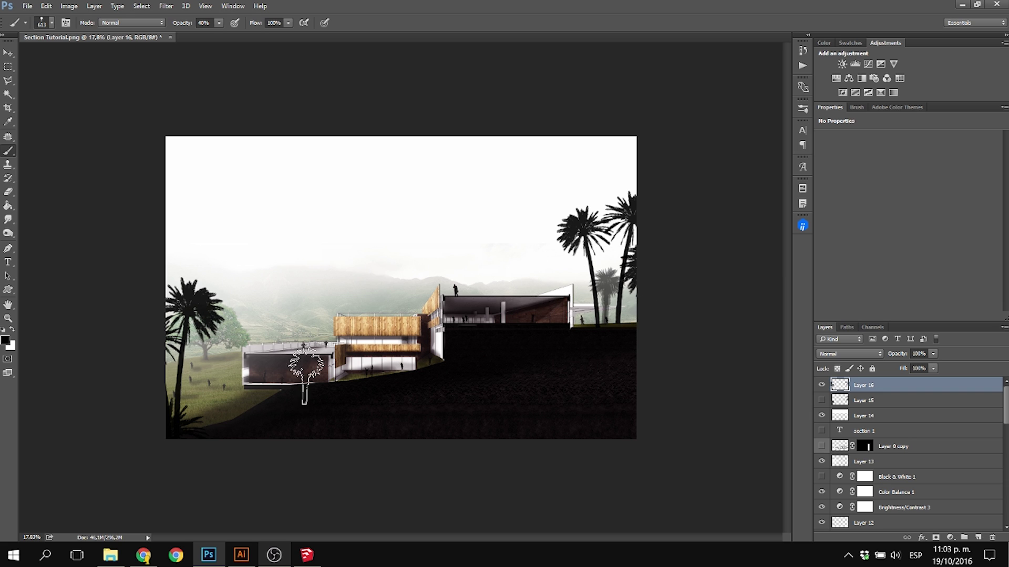
Shrink the palm brush to 422 px and stamp a distant palm behind the lower terrace at 40% opacity.
key("bracketleft")
key("bracketleft")
left_click(268, 323)
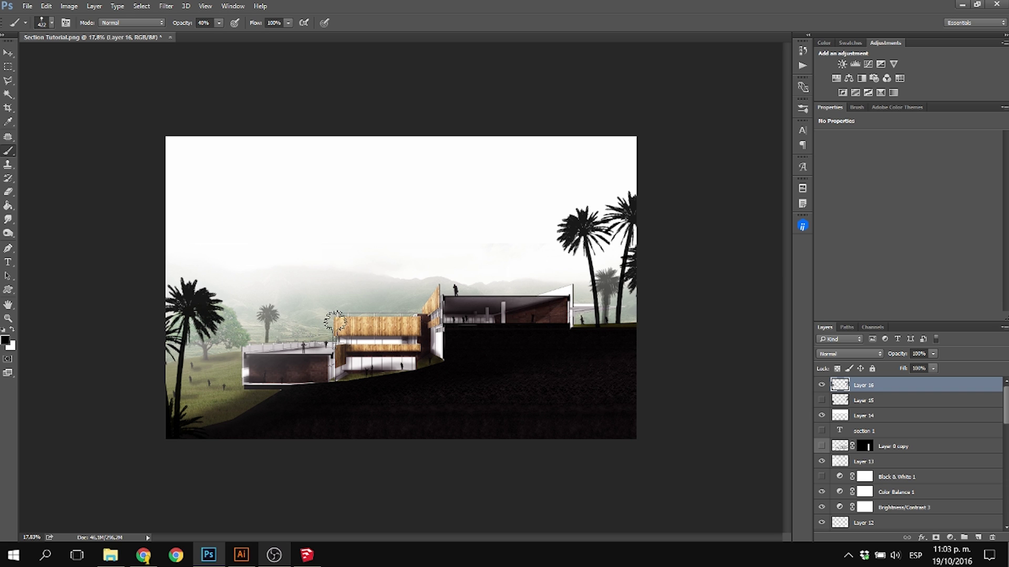
Switch to the palm-grove brush labelled 493 and stamp faint groves at 10% opacity behind the lower terrace, timber block and upper volume.
right_click(315, 318)
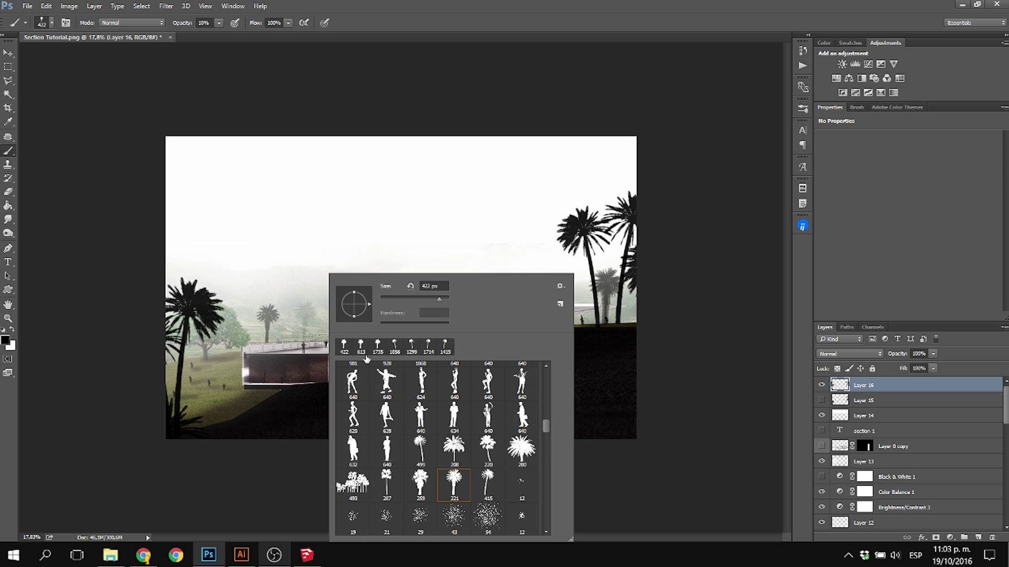
double_click(454, 485)
left_click(289, 320)
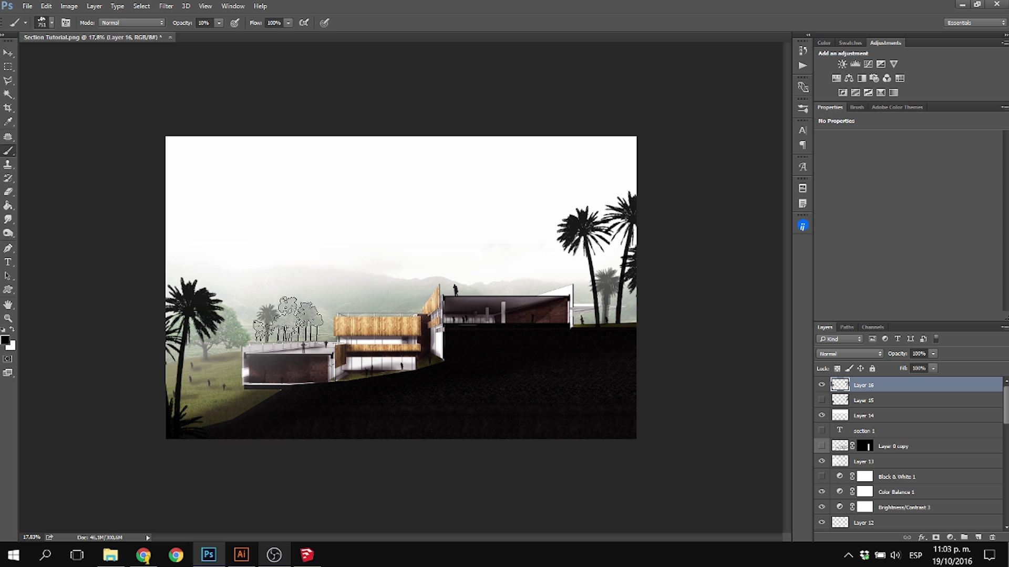
left_click(379, 292)
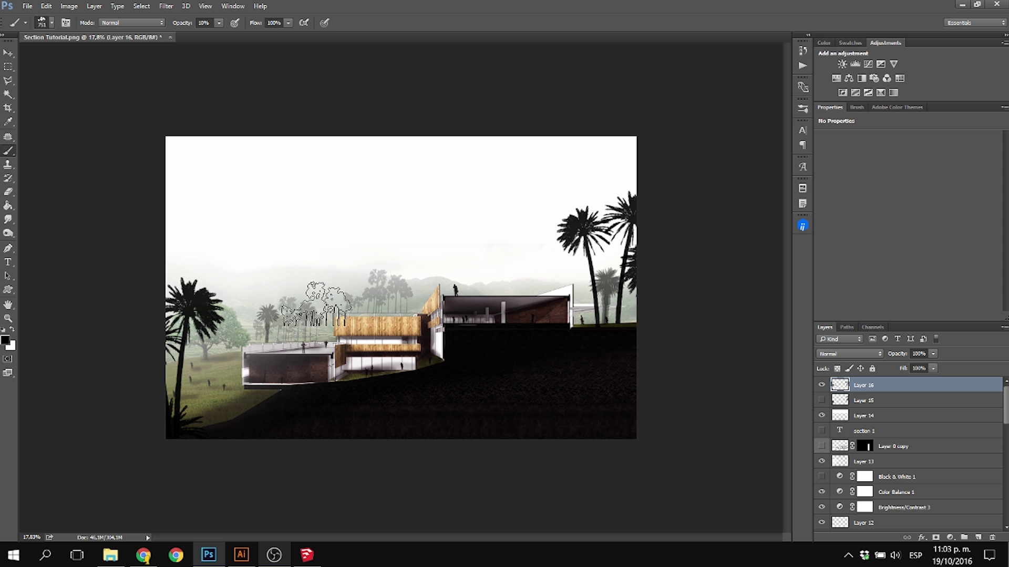
scroll(250, 316, "down", 3)
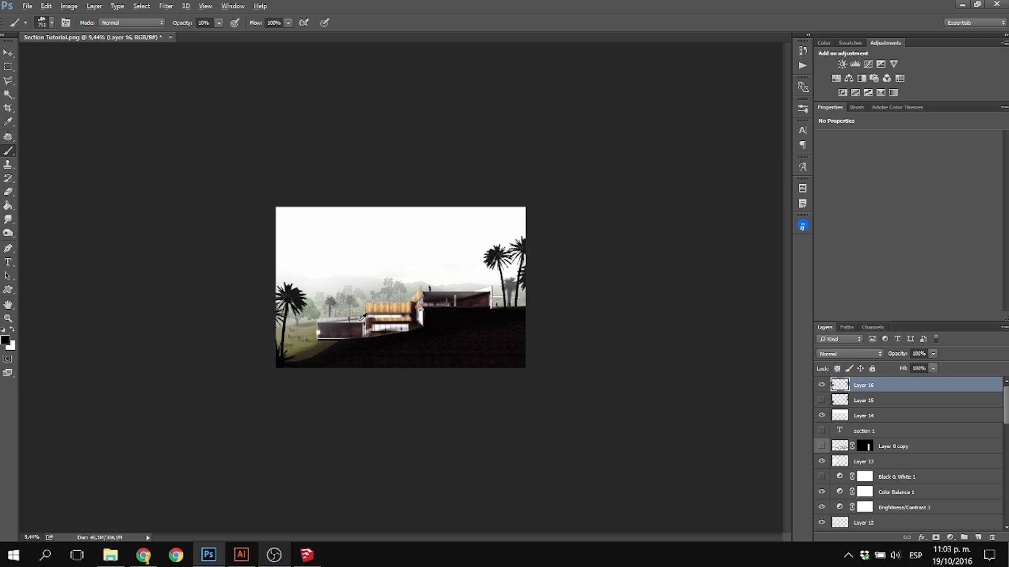
scroll(461, 331, "up", 3)
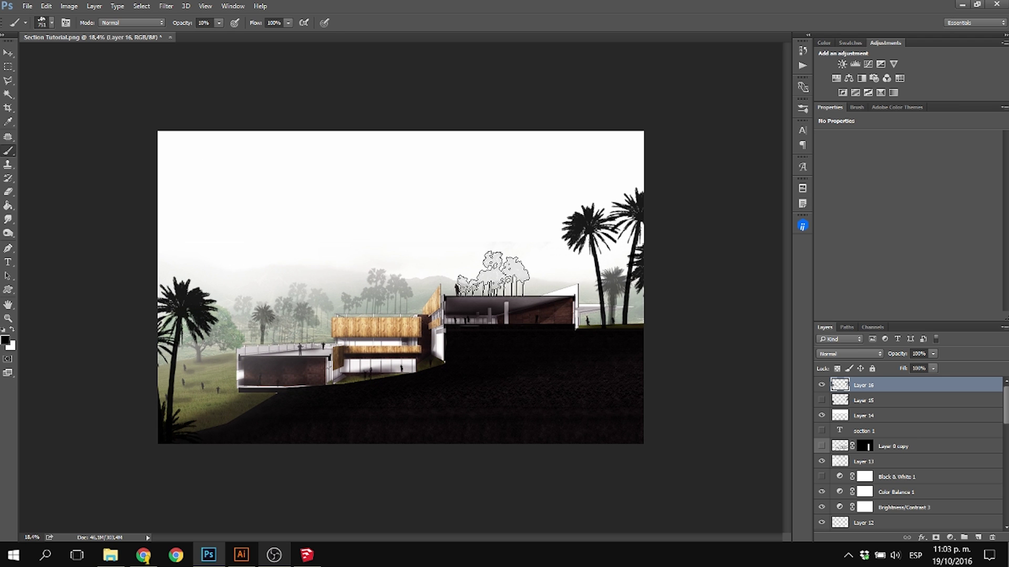
Switch to the leaning palm brush labelled 415 and stamp 491 px palms behind the timber block and beside the lower terrace.
right_click(412, 288)
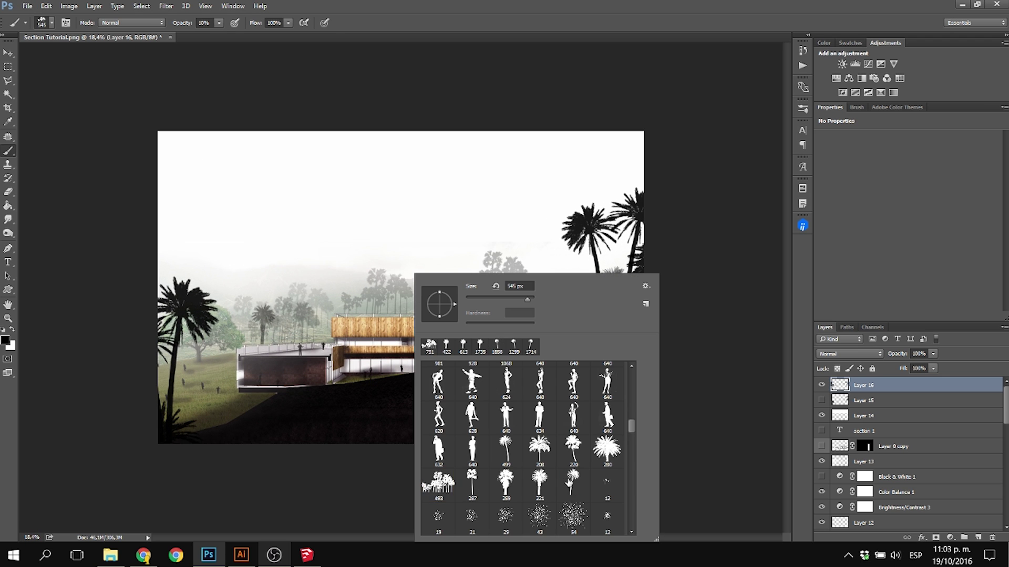
double_click(573, 481)
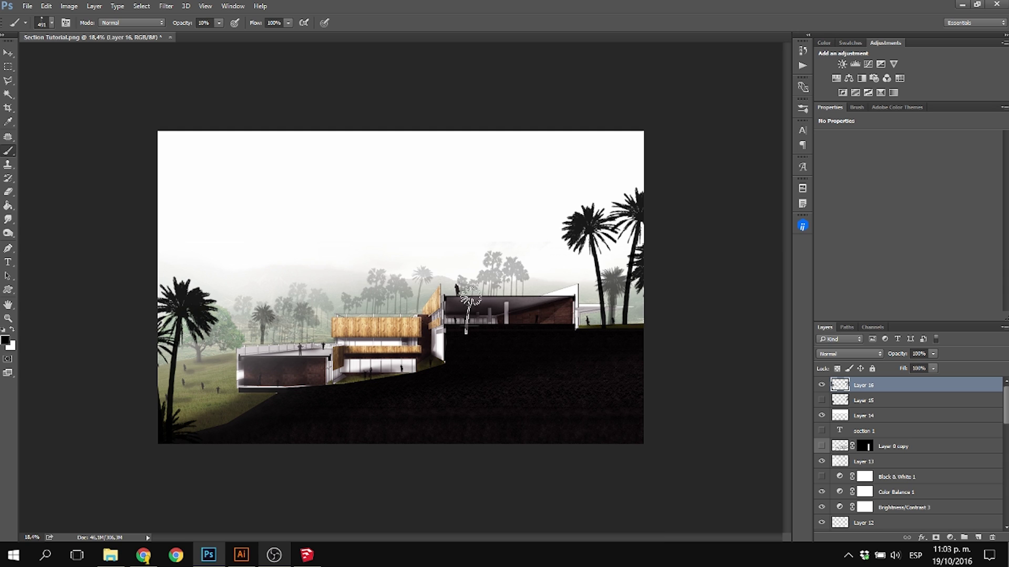
left_click(422, 289)
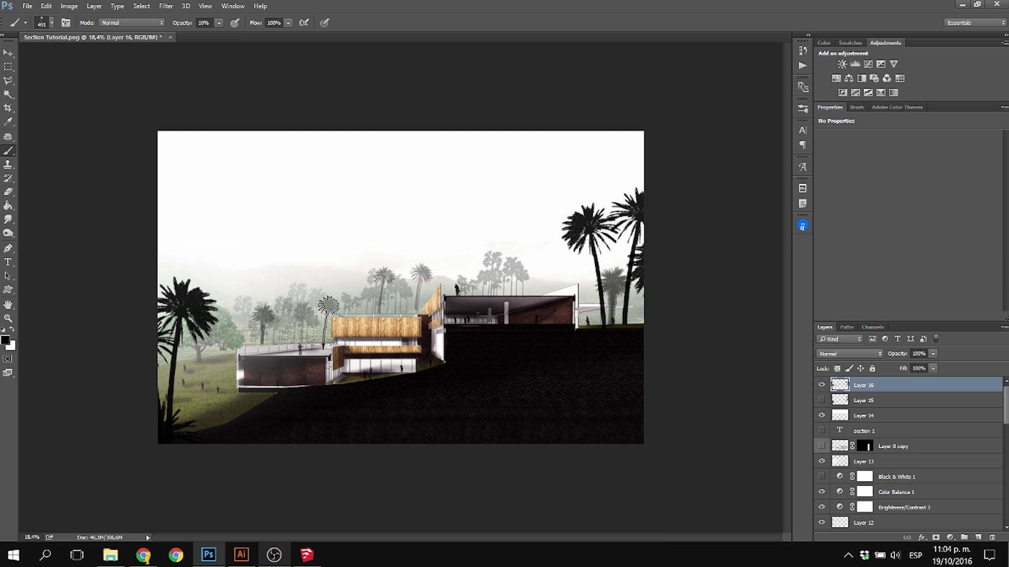
Switch to the 499 px palm brush and stamp distant palms behind the upper volume and lower terrace at up to 60% opacity.
right_click(578, 269)
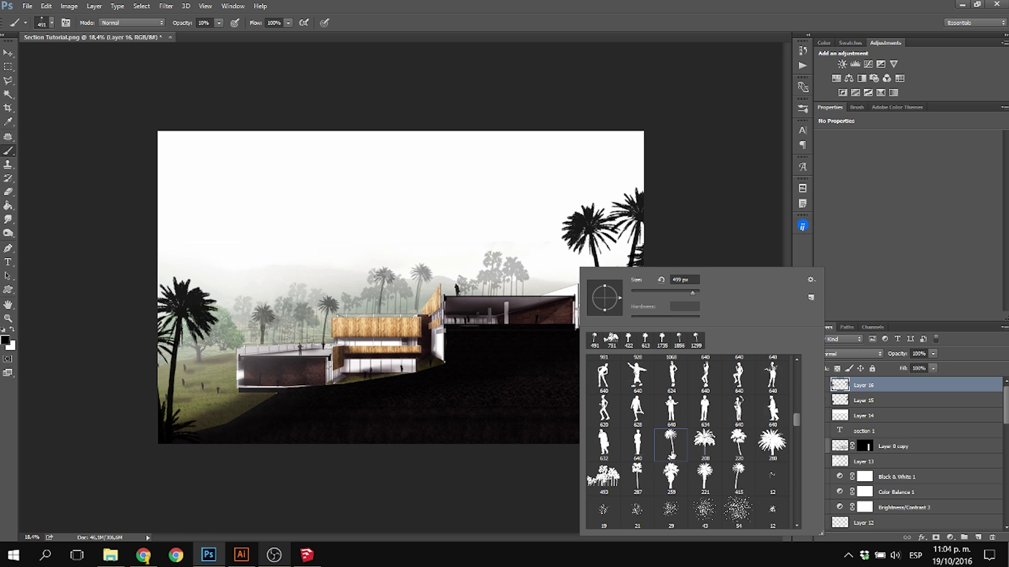
left_click(548, 263)
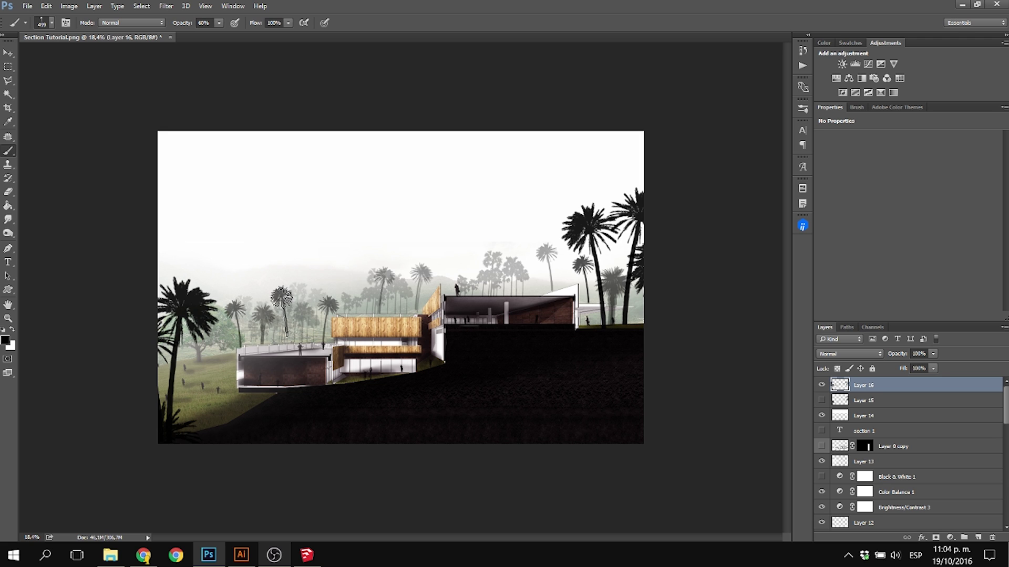
scroll(302, 391, "up", 2)
scroll(336, 344, "down", 8)
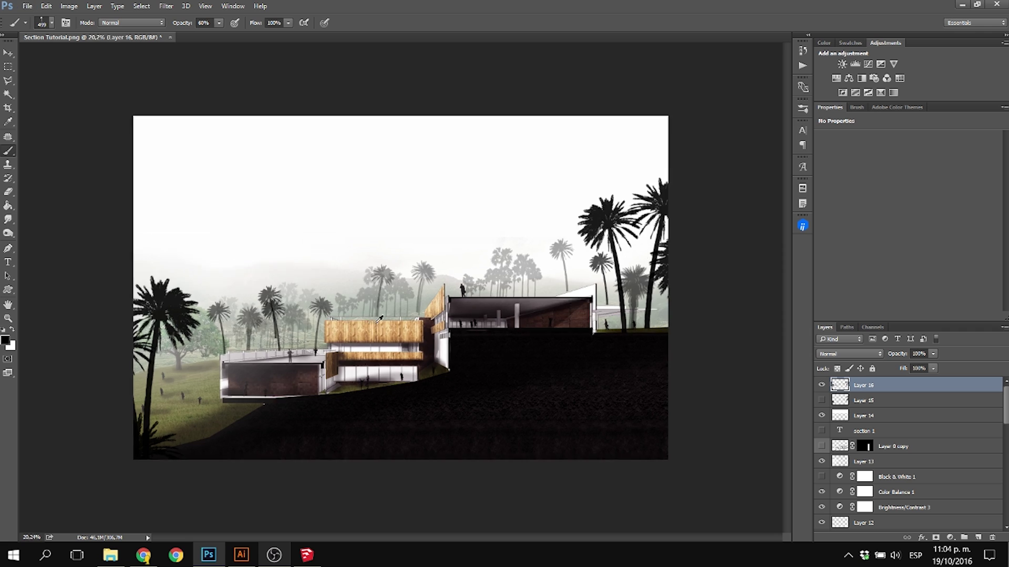
Switch to a short full-crowned palm brush at 60% opacity and stamp dark shrubs along the lower-left foreground slope.
scroll(390, 324, "up", 4)
scroll(394, 321, "up", 1)
right_click(304, 350)
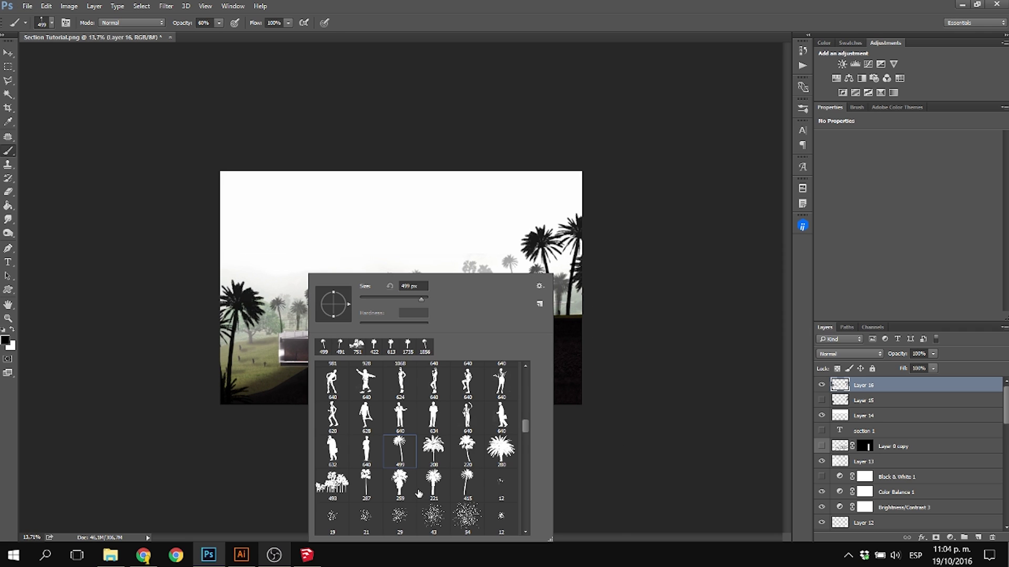
left_click_drag(245, 390, 267, 389)
left_click(253, 397)
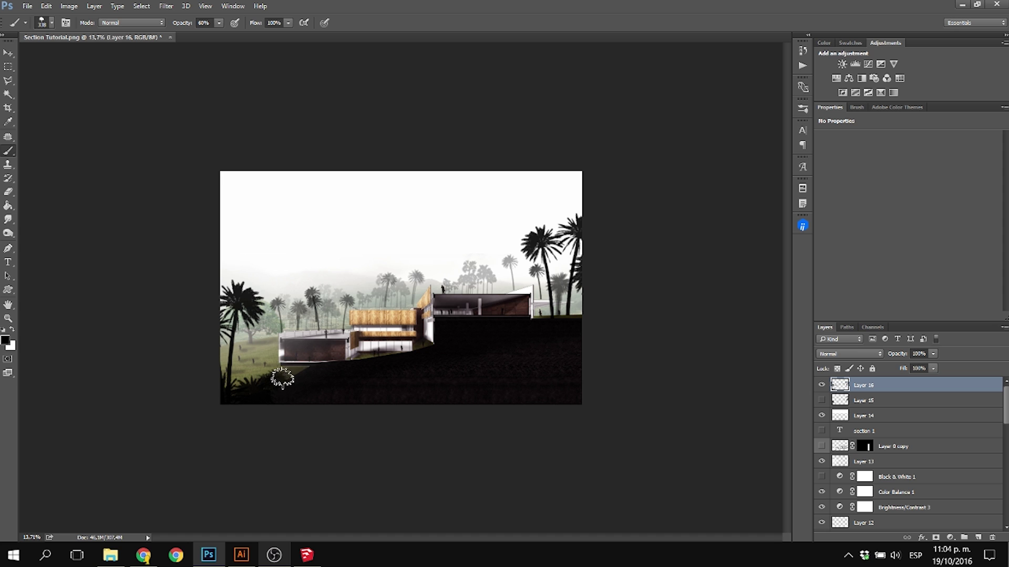
Reduce the shrub brush to 207 px and stamp planting along the glazed ground floor's base and beneath the tall palms at the right edge.
scroll(373, 368, "up", 4)
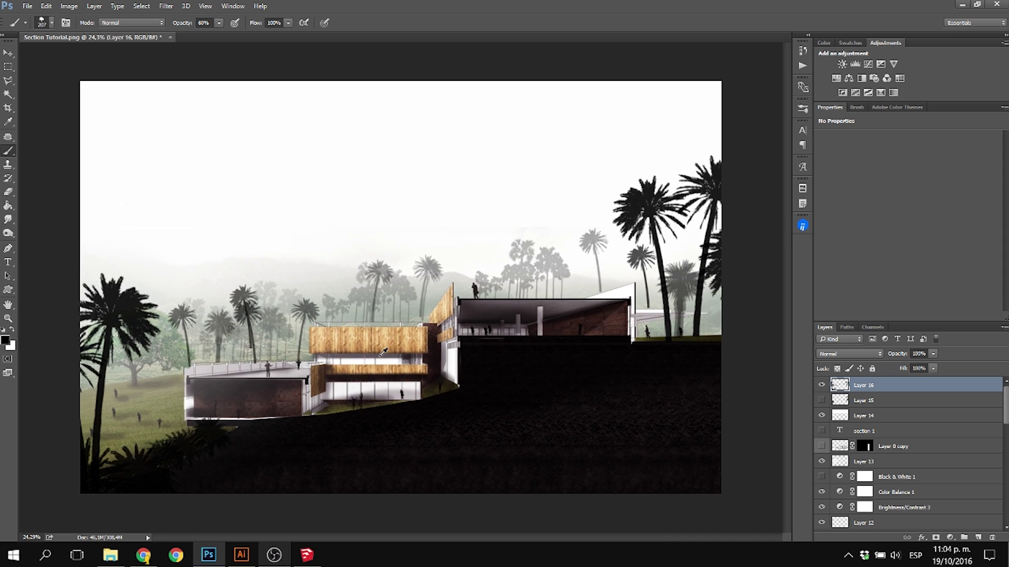
mouse_move(317, 410)
left_mouse_down()
mouse_move(438, 394)
mouse_move(447, 381)
mouse_move(379, 404)
left_mouse_up()
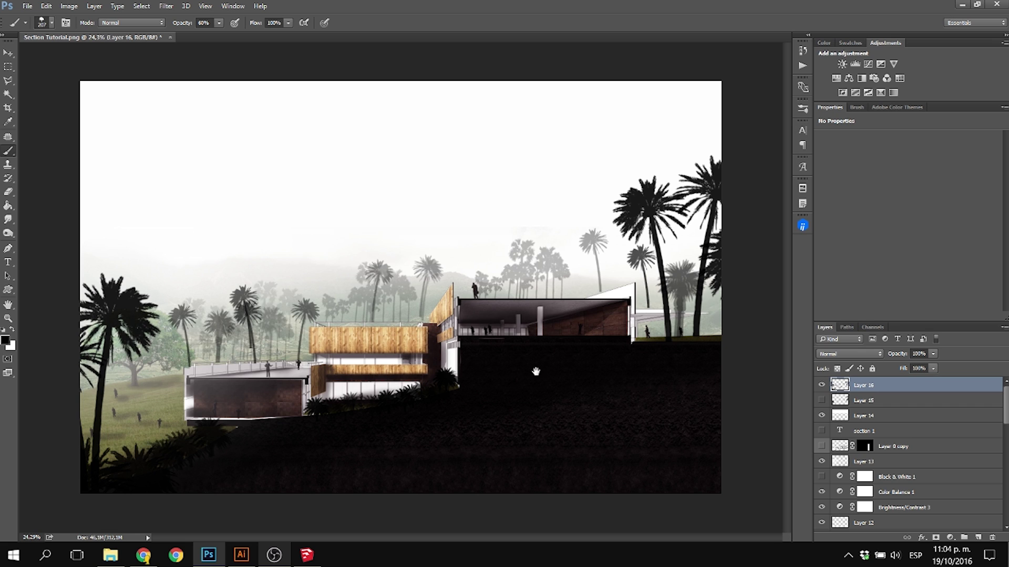
left_click_drag(647, 339, 696, 338)
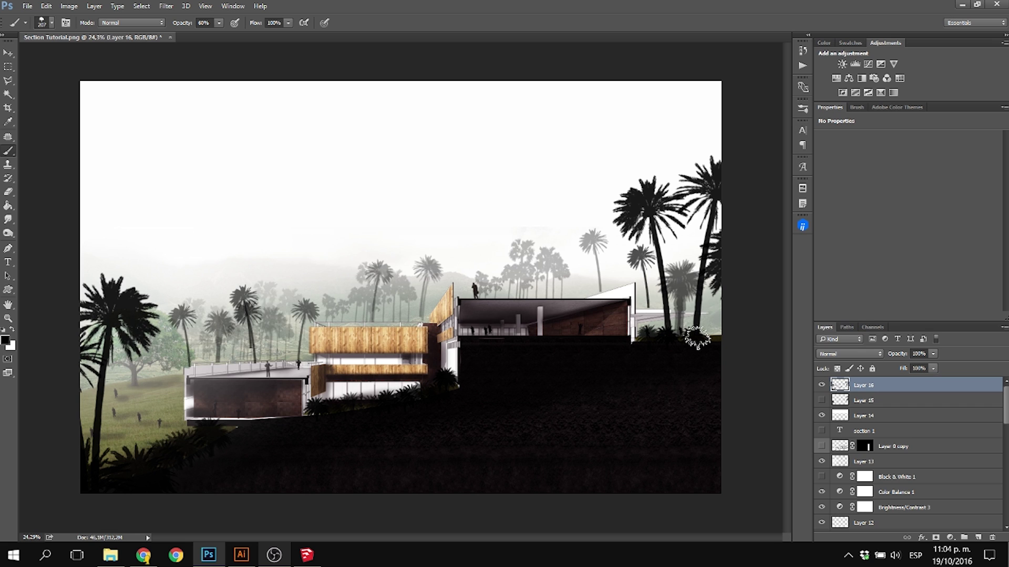
left_click(711, 334)
scroll(221, 445, "down", 1)
scroll(231, 444, "up", 1)
key("alt")
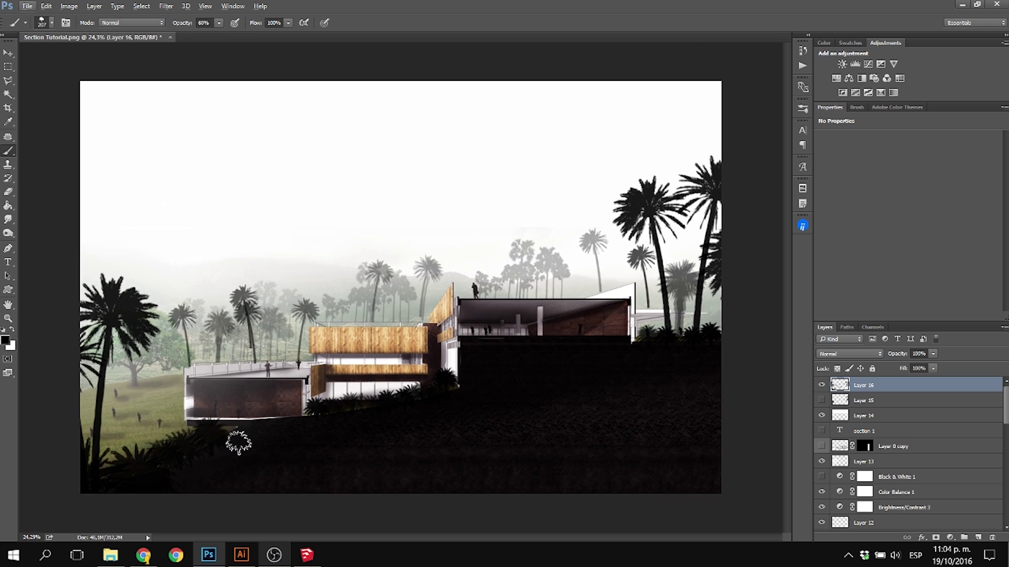
Outline the dark ground below the planted slope, from the lower-left corner to the image's right edge, with a polygonal lasso selection.
key("l")
key("Escape")
left_click(120, 498)
left_click(247, 420)
left_click(303, 413)
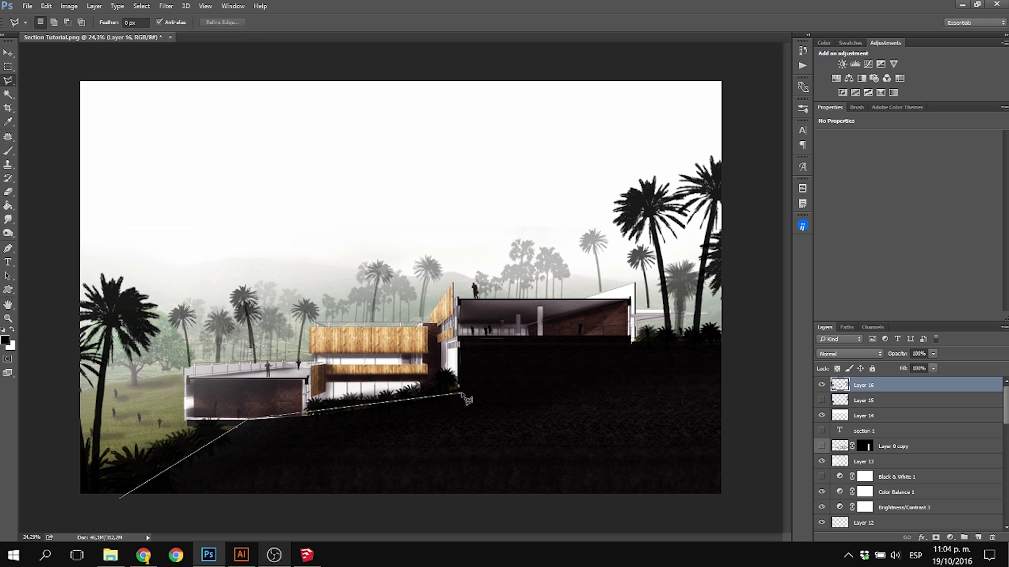
left_click(462, 389)
left_click(736, 345)
left_click(732, 505)
left_click(121, 499)
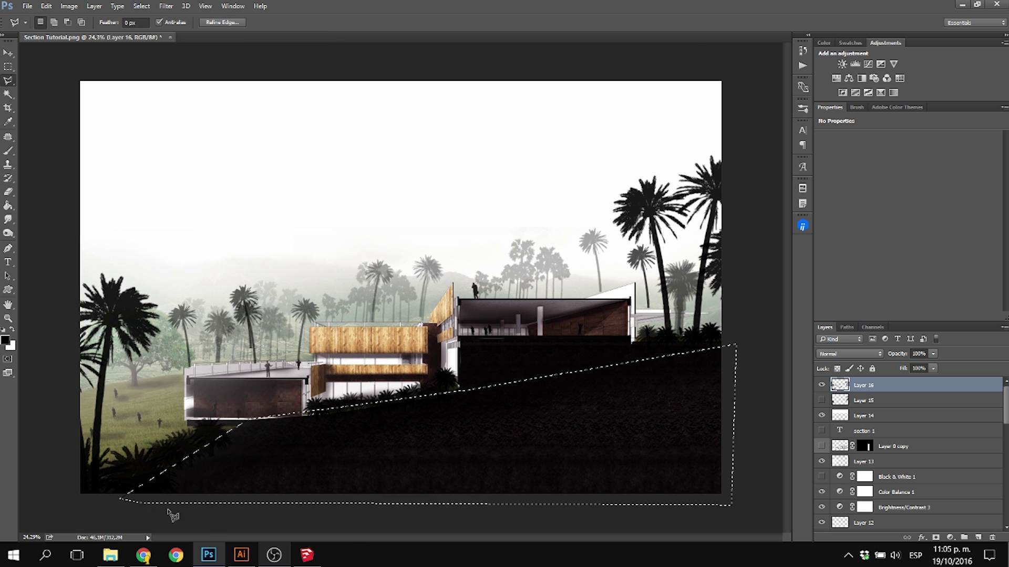
Darken the upper-left part of the selected ground with a soft round black brush of 629 px at 60% opacity, and deselect.
key("b")
right_click(285, 454)
left_click_drag(509, 425, 508, 362)
left_click(380, 374)
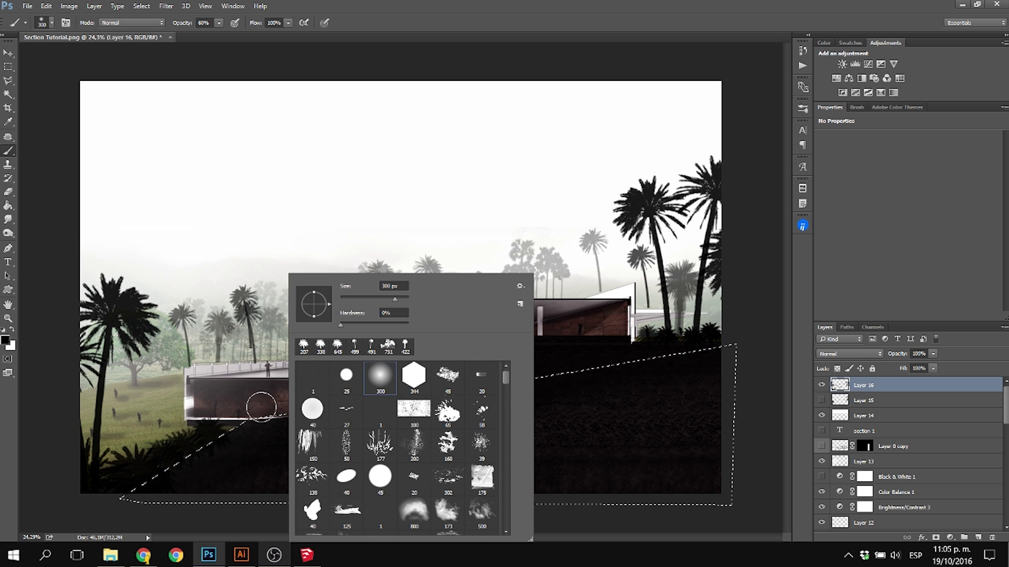
right_click(240, 439, "alt")
mouse_move(240, 438)
left_mouse_down()
mouse_move(110, 501)
mouse_move(332, 402)
mouse_move(71, 513)
left_mouse_up()
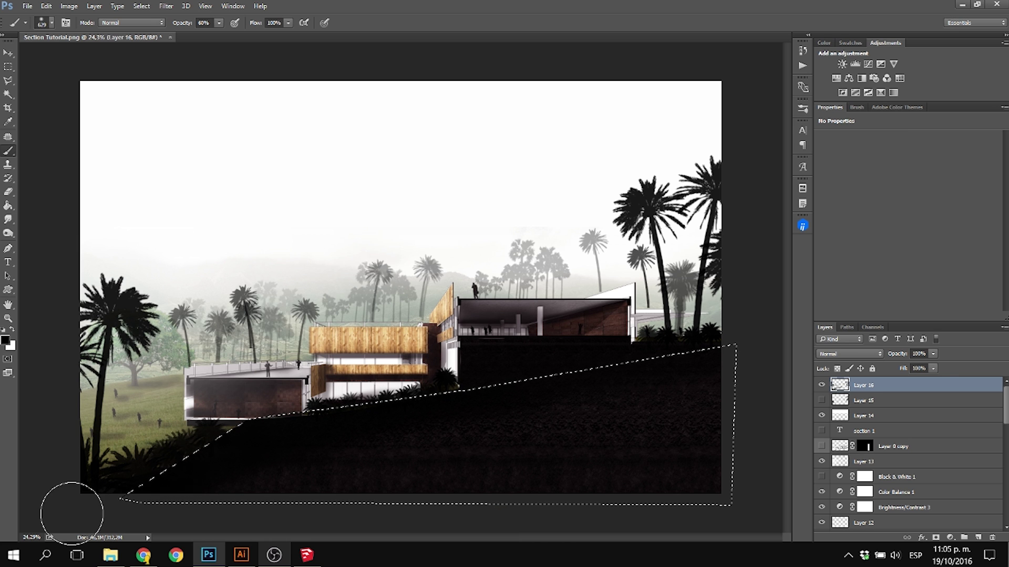
key("ctrl+d")
scroll(374, 401, "down", 5)
scroll(397, 288, "up", 4)
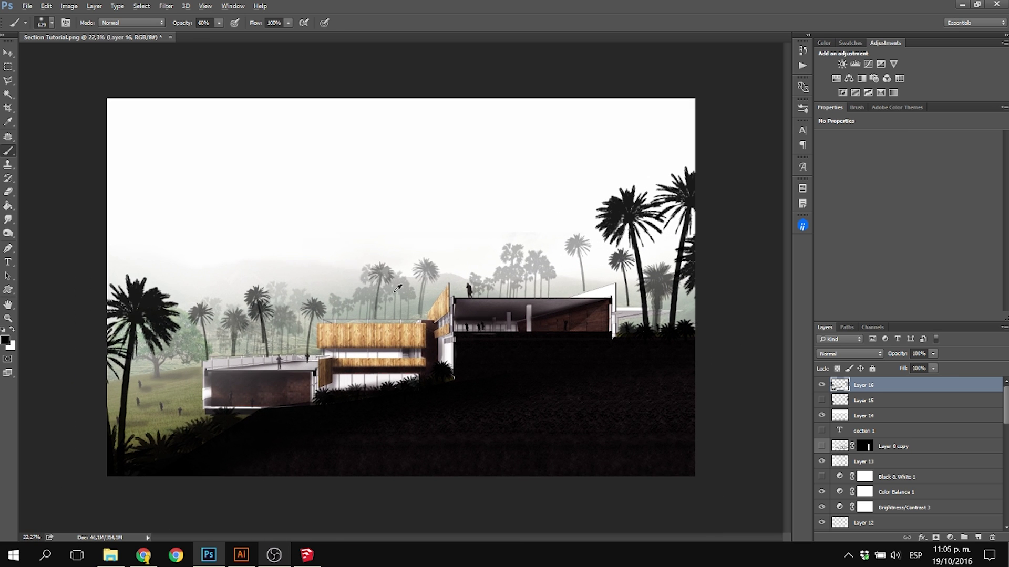
Switch to the broad-leaved tree silhouette brush labelled 981.
left_click(5, 53)
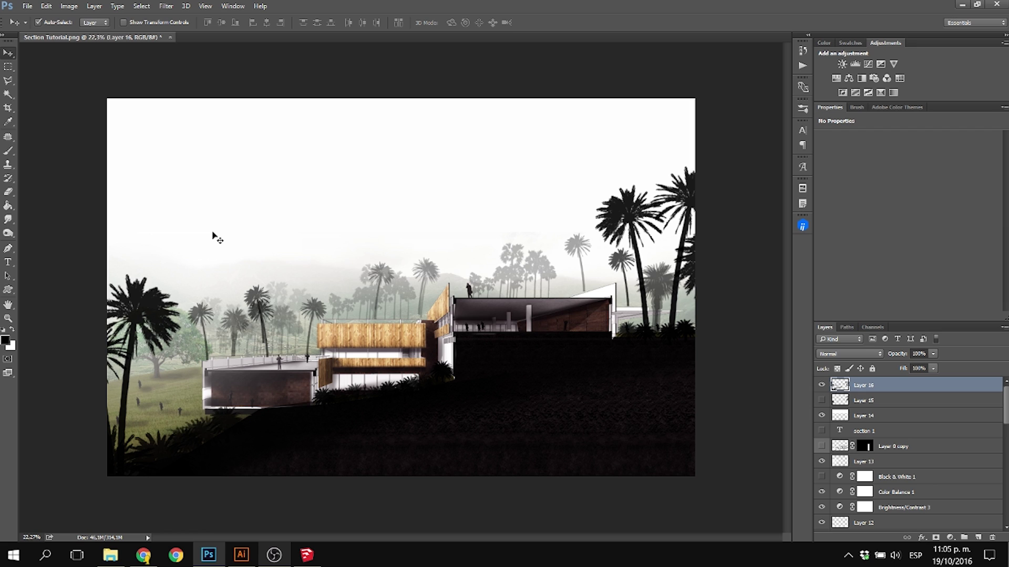
key("b")
right_click(250, 262)
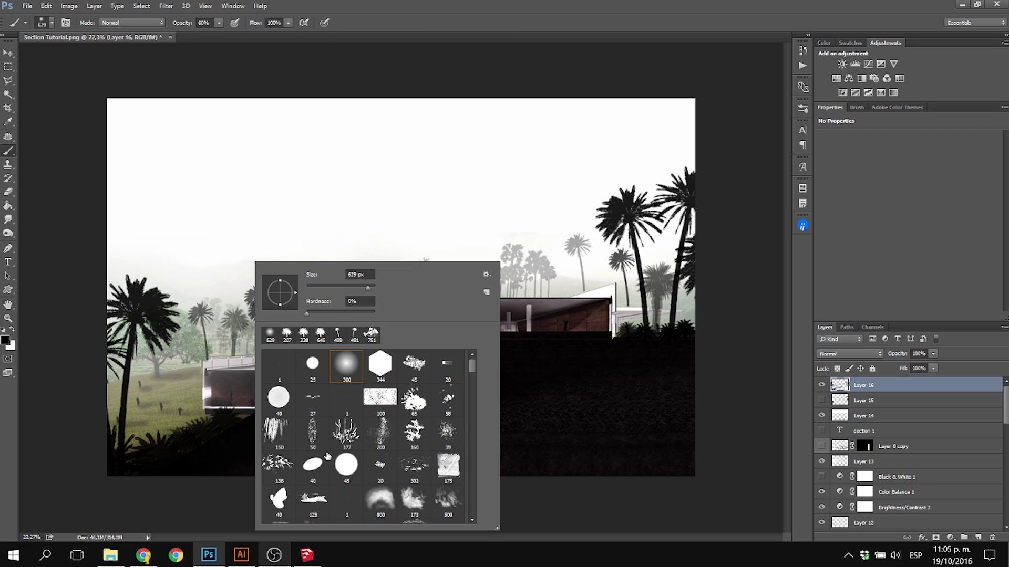
scroll(327, 456, "down", 8)
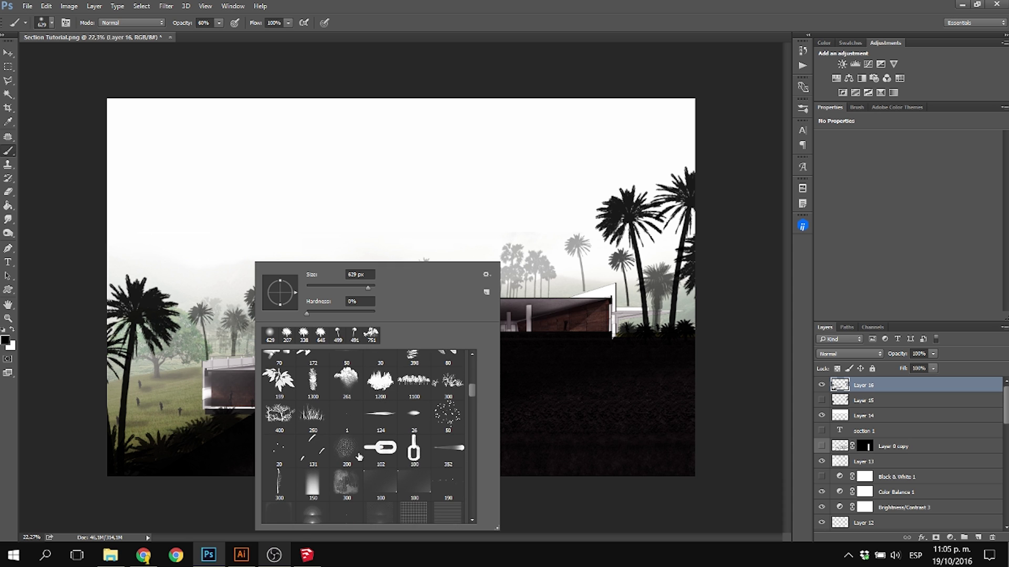
scroll(346, 437, "down", 3)
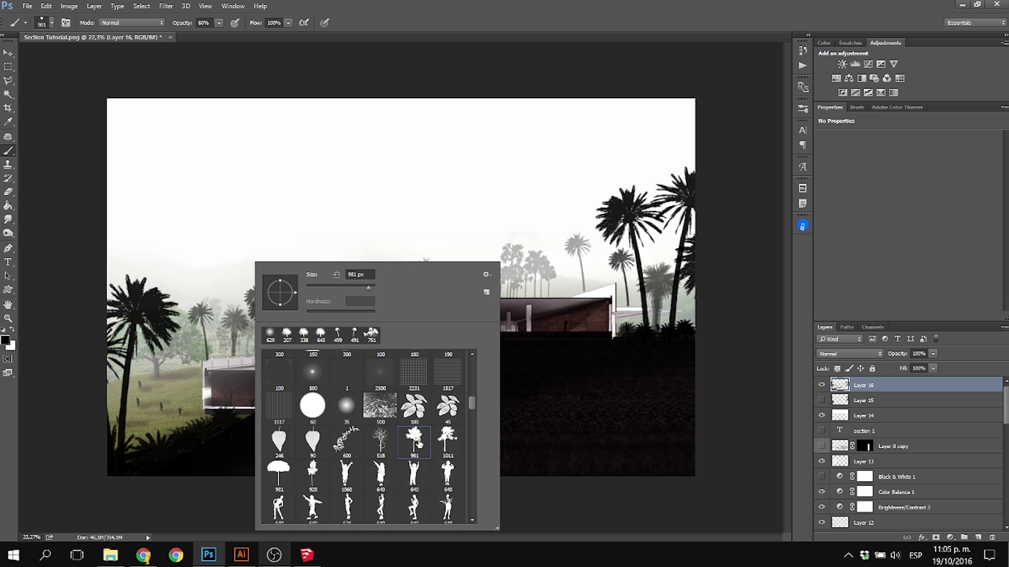
Try stamping the broad-leaved tree beside the left palms at 2598 px and 1304 px with 60% opacity, undoing the stamps.
mouse_move(173, 358)
left_mouse_down()
mouse_move(216, 354)
mouse_move(219, 378)
left_mouse_up()
left_click(180, 300)
left_click(180, 300)
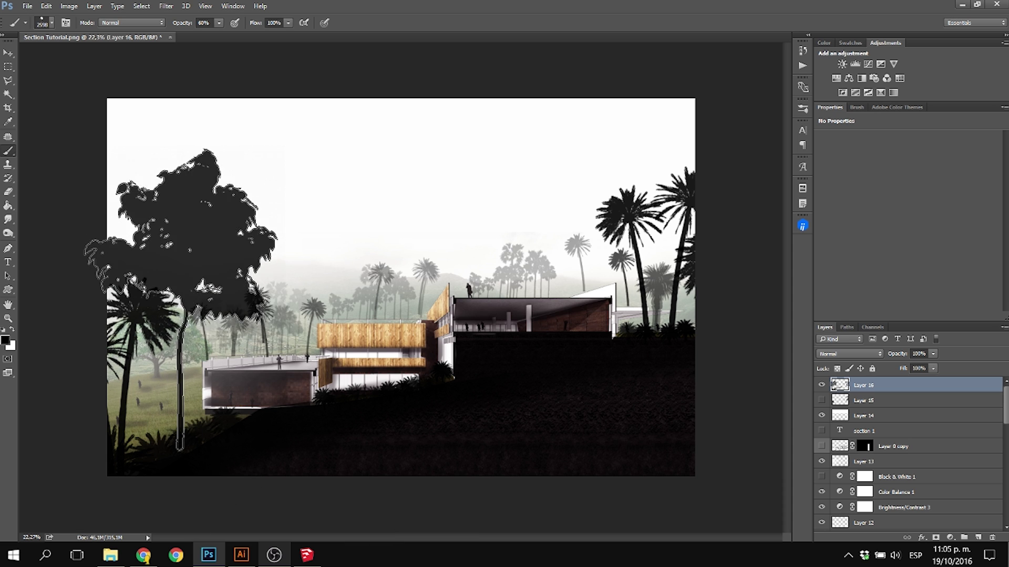
left_click(181, 300)
left_click(180, 300)
key("ctrl+alt+z")
key("ctrl+alt+z")
key("ctrl+alt+z")
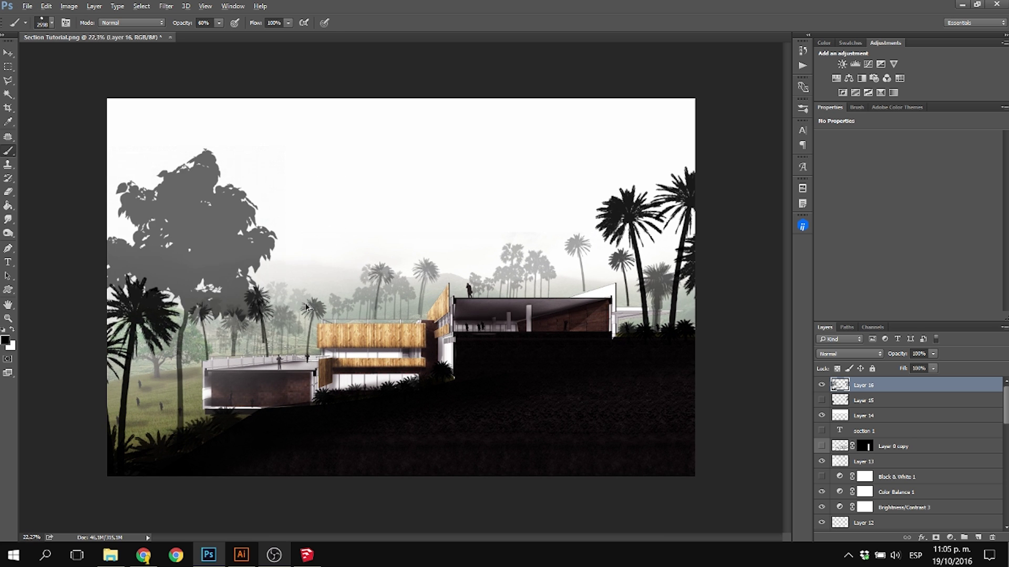
key("ctrl+alt+z")
left_click(202, 326)
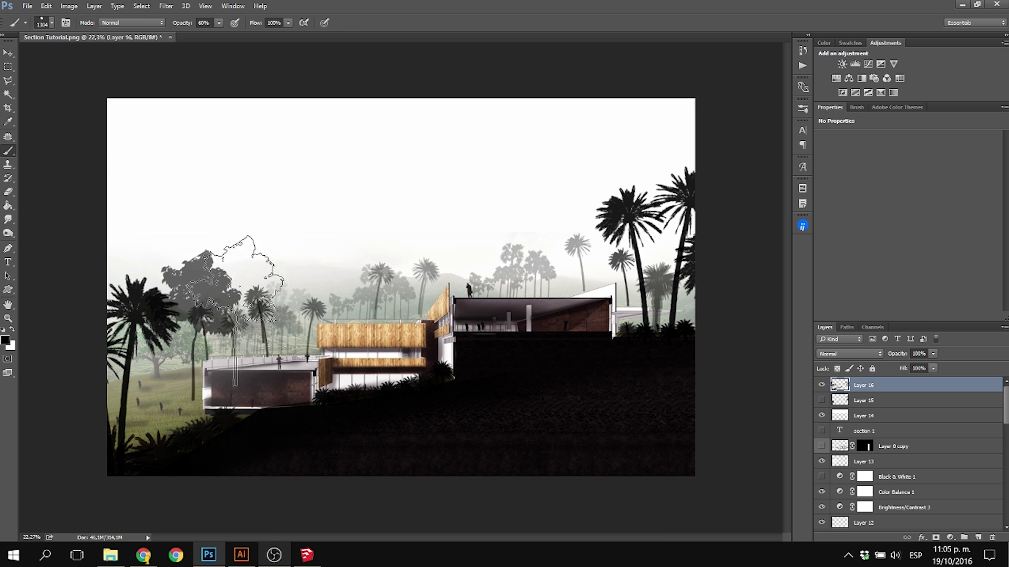
key("ctrl+alt+z")
Reduce the tree brush to 1071 px and stamp a faint tree behind the left palms at 10% opacity, undoing the 20% attempt.
left_click_drag(204, 314, 191, 317)
key("2")
left_click(192, 321)
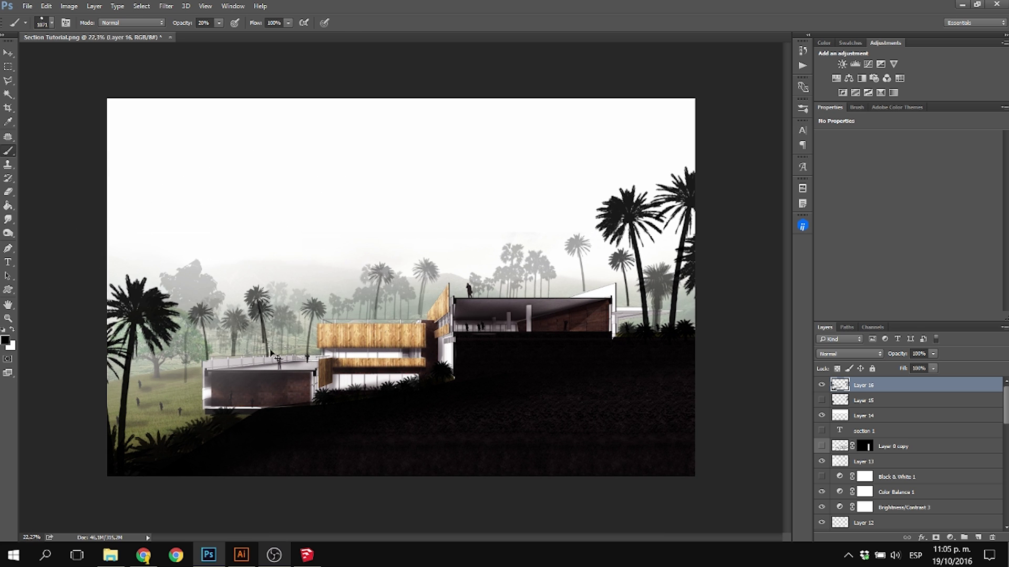
key("ctrl+alt+z")
key("1")
left_click(185, 321)
Enlarge the tree brush to 1206 px and stamp faint trees behind the lower terrace and at the image's left edge.
right_click(201, 311, "alt")
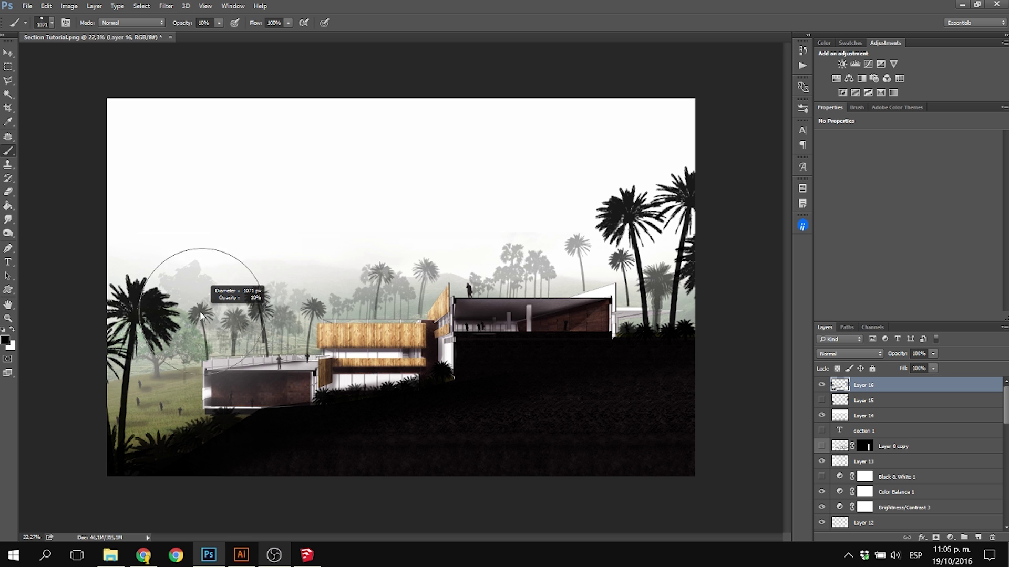
left_click_drag(200, 313, 176, 312)
left_click(222, 310)
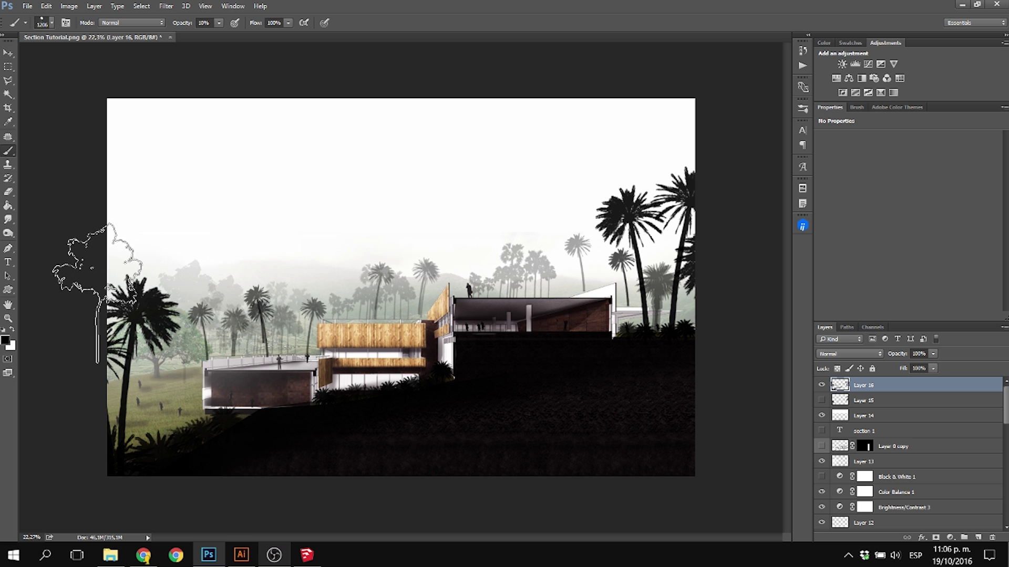
left_click(98, 292)
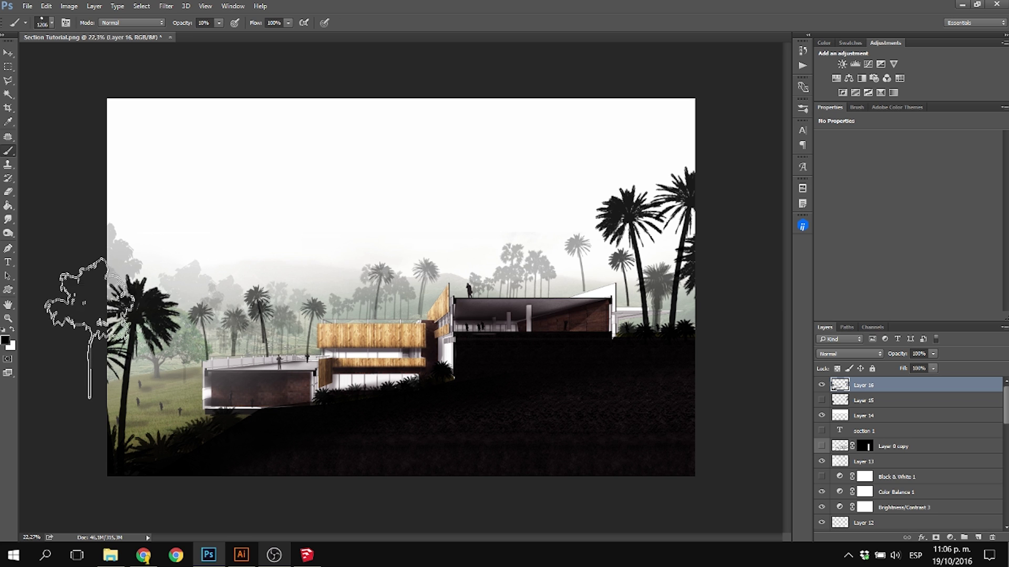
Shrink the tree brush and stamp a faint tree in the mist between the lower terrace and the timber block.
right_click(347, 303, "alt")
left_click_drag(347, 303, 328, 300)
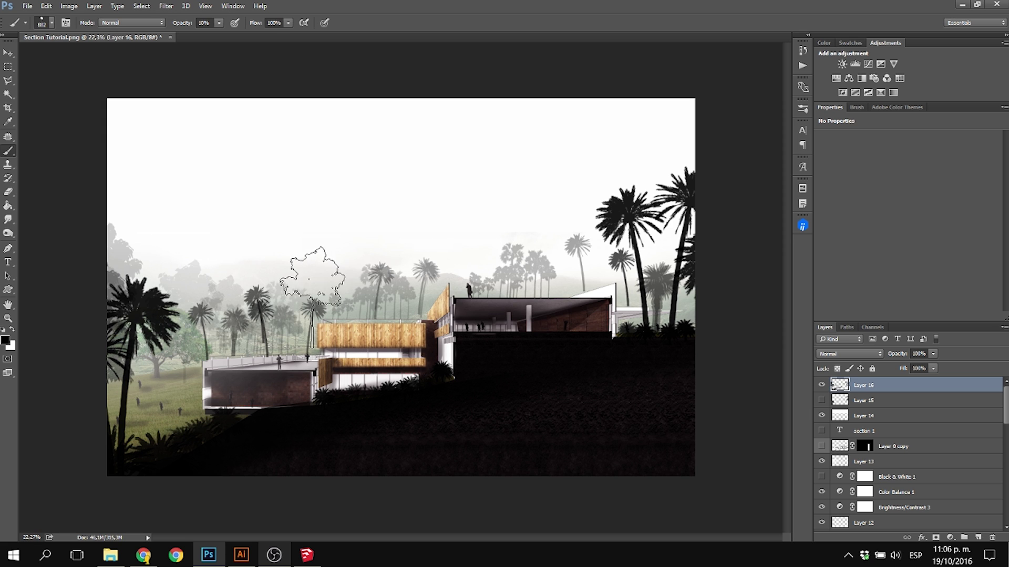
left_click(304, 290)
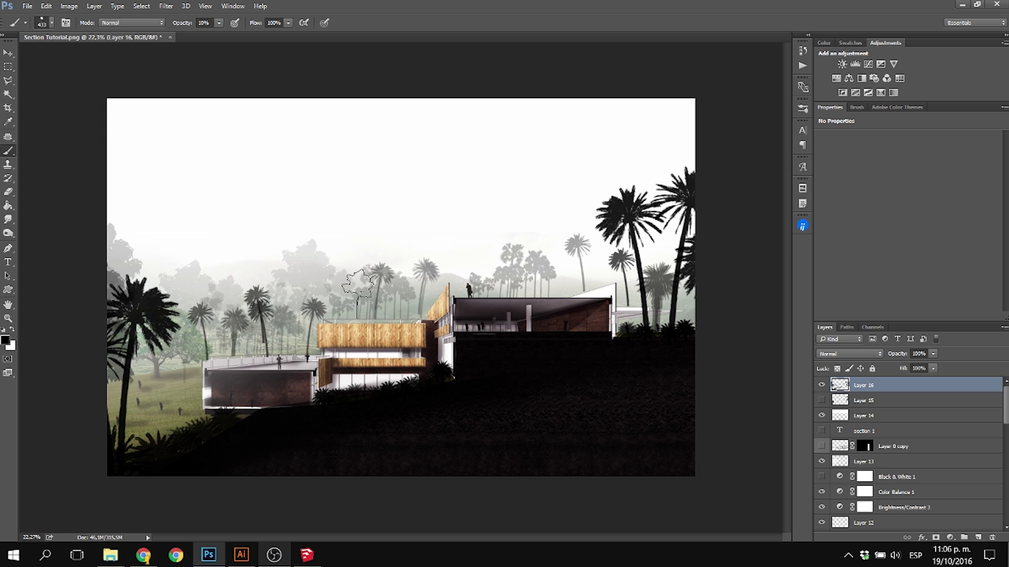
Enlarge the tree brush to 1179 px and stamp a faint background tree behind the tall palms at the image's right edge.
left_click_drag(725, 288, 729, 288)
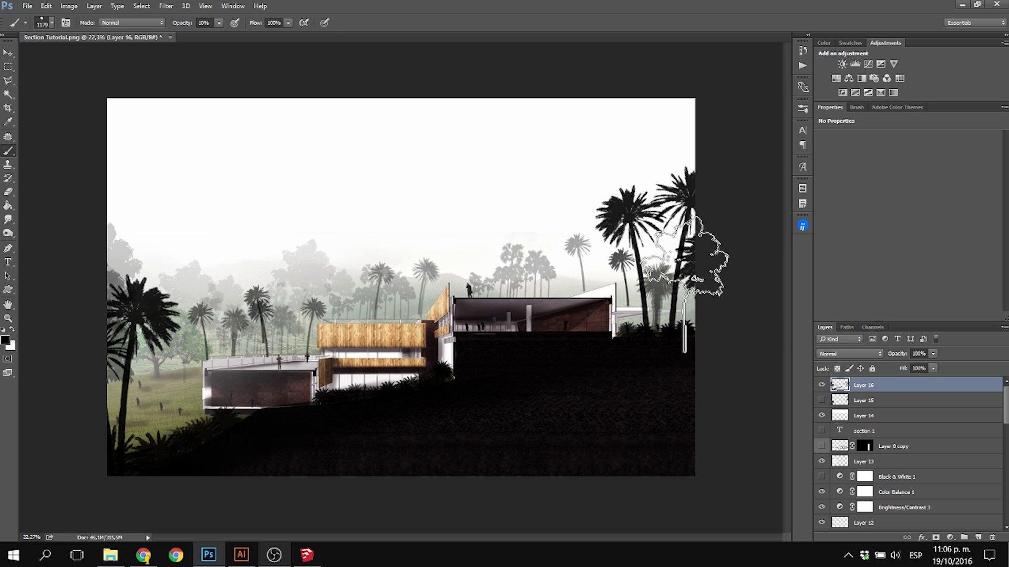
left_click(684, 286)
left_click(710, 322)
left_click(709, 321)
left_click(709, 321)
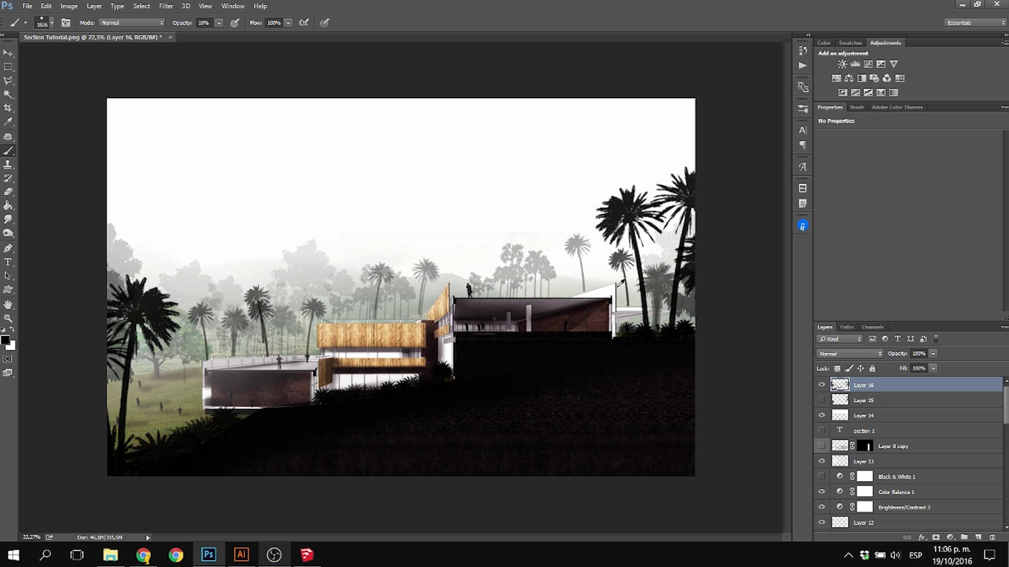
left_click_drag(638, 282, 628, 283)
scroll(488, 277, "down", 6)
scroll(472, 310, "up", 3)
scroll(475, 306, "up", 1)
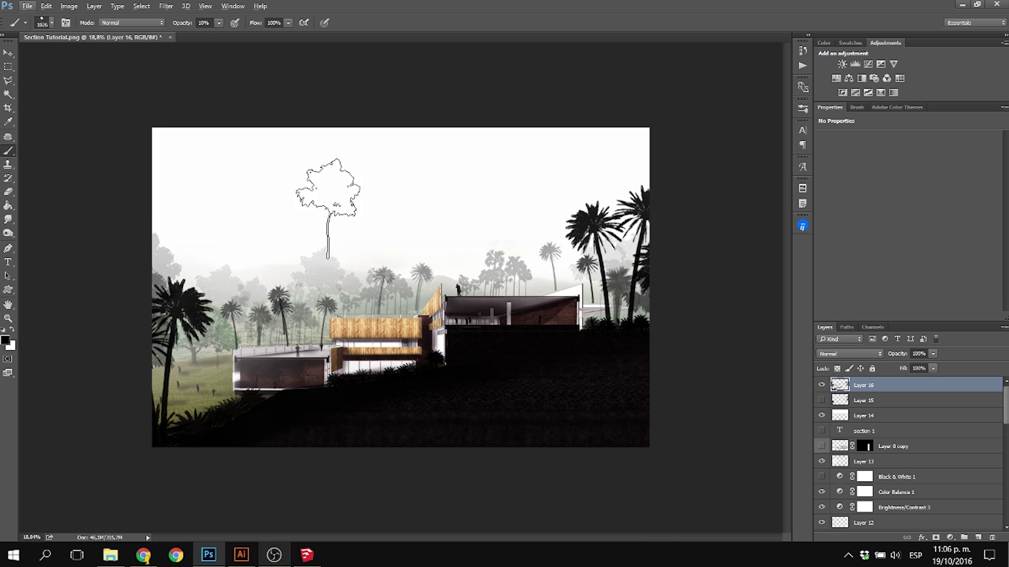
View the composition in full-screen mode without the interface, fitted to the screen.
key("v")
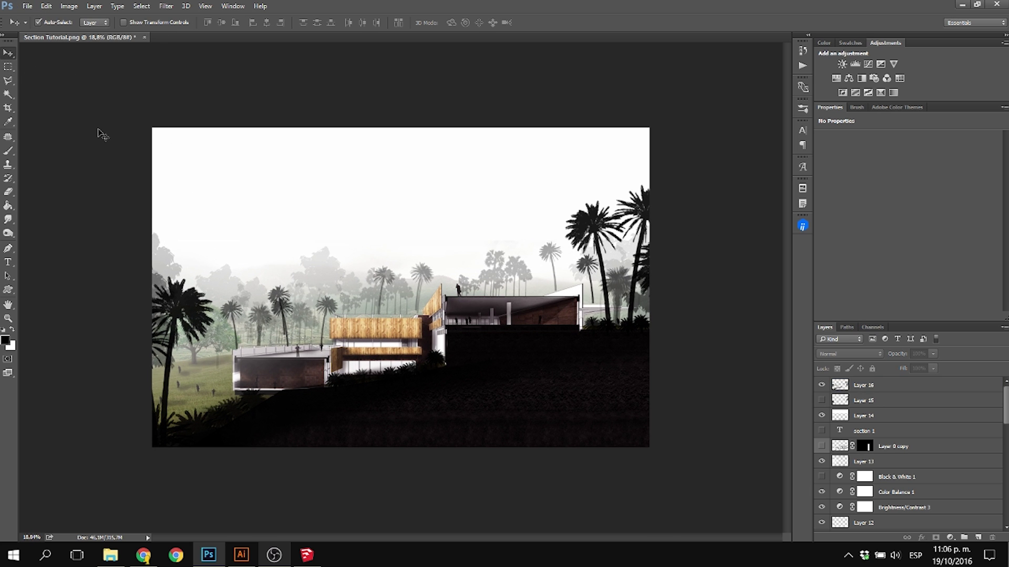
key("f")
key("f")
key("ctrl+0")
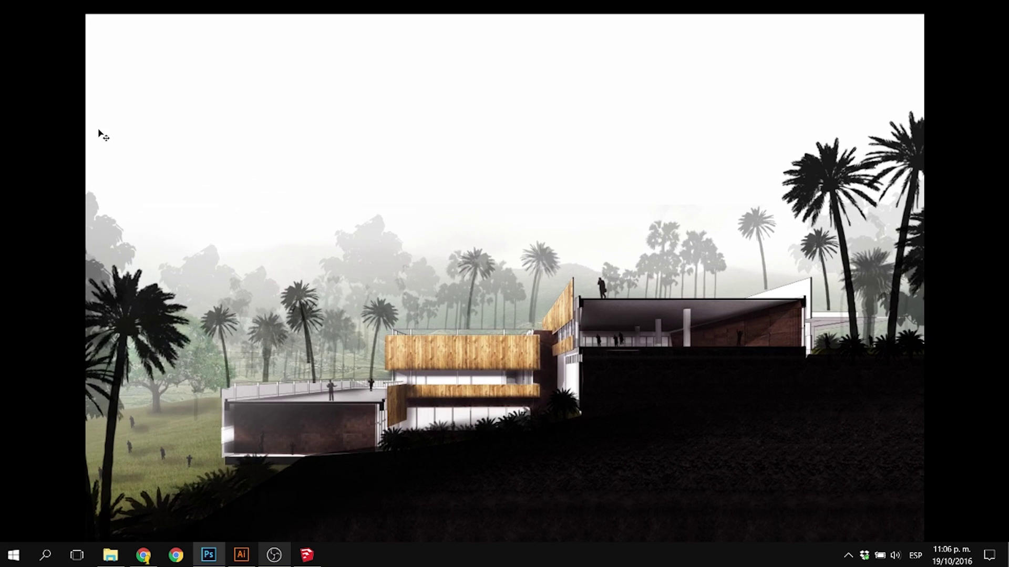